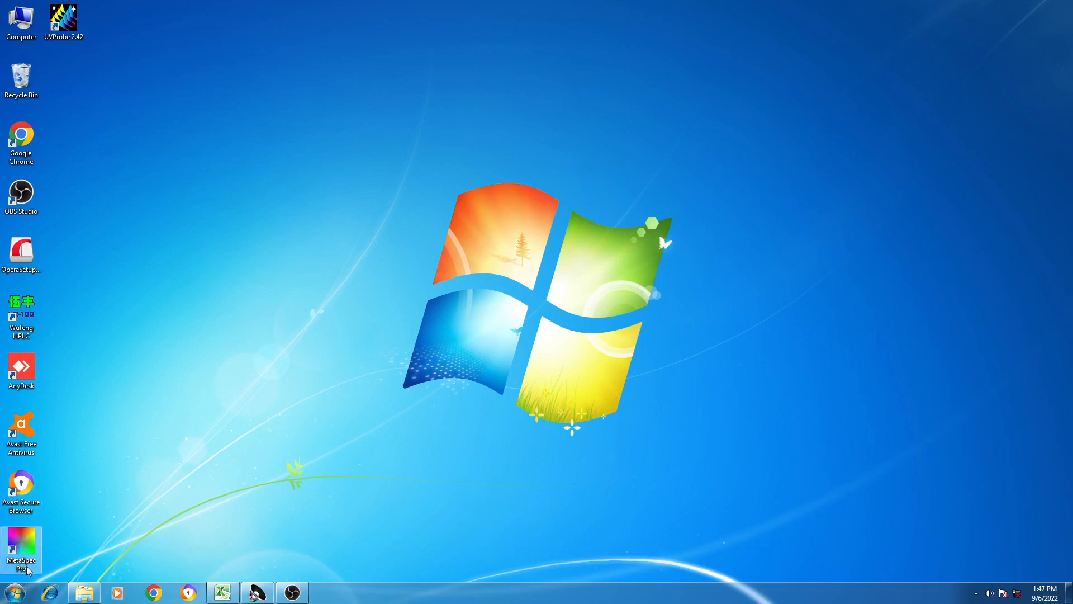
- Start MetaSpec Pro with an anonymous login and accept the default device parameters
double_click(27, 557)
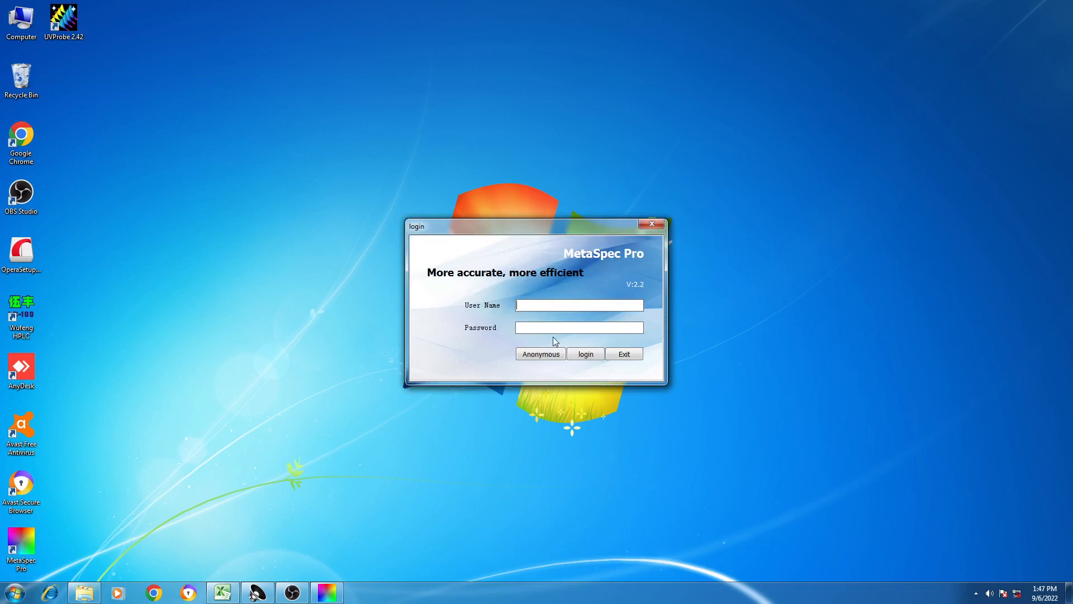
click(537, 355)
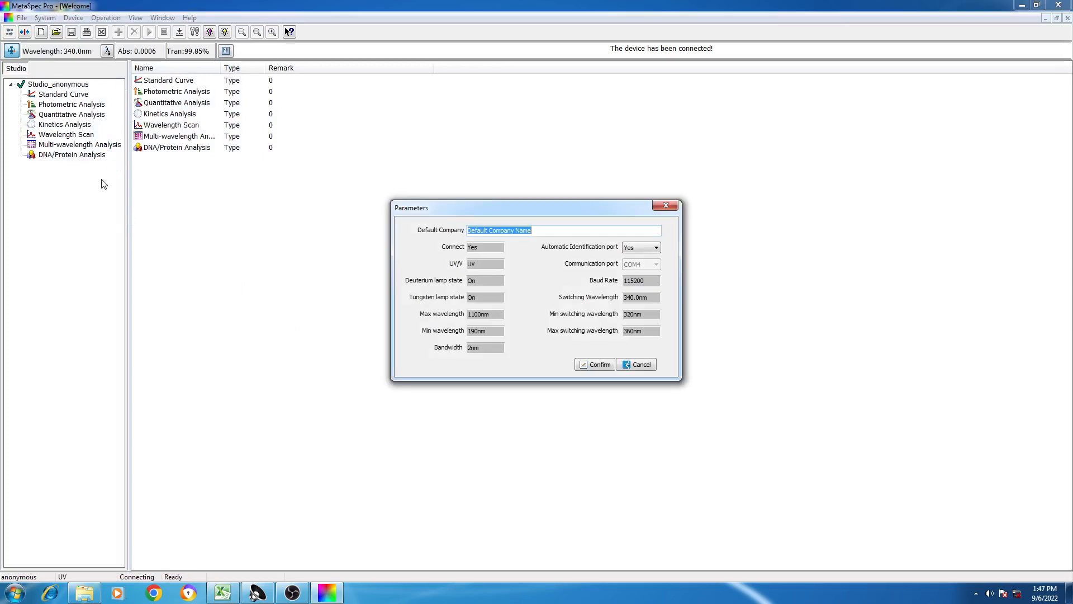
click(600, 365)
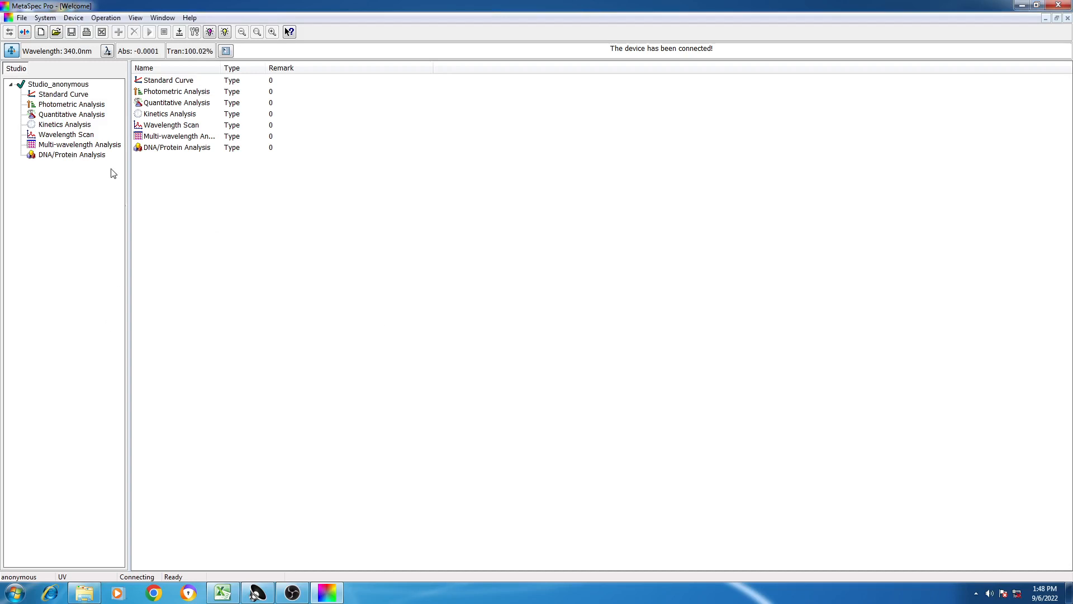
- Create a new Wavelength Scan with start wavelength 750 and end wavelength 360
click(85, 135)
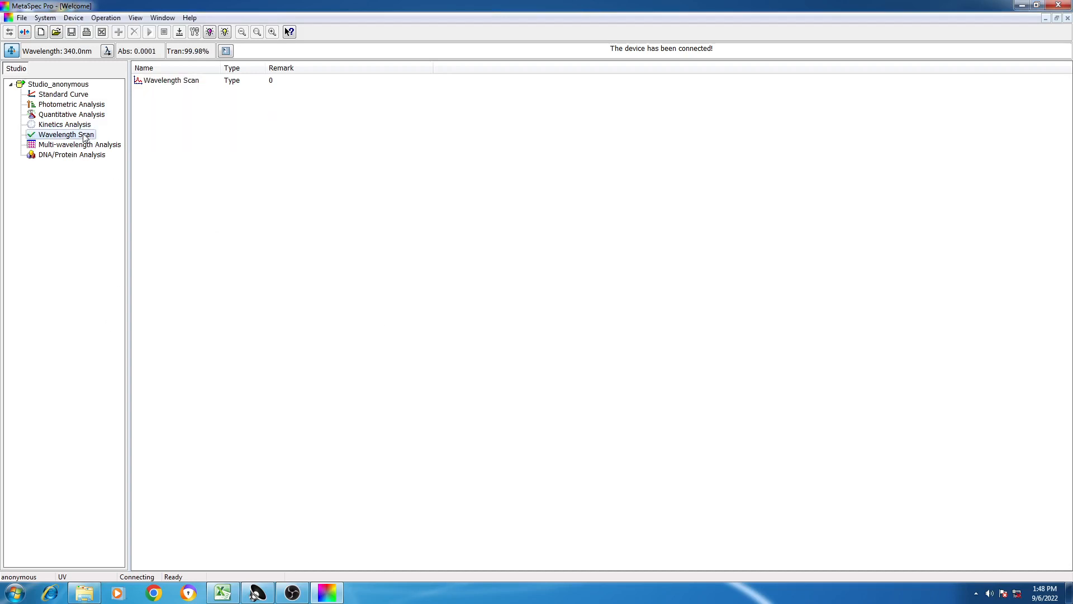
double_click(85, 135)
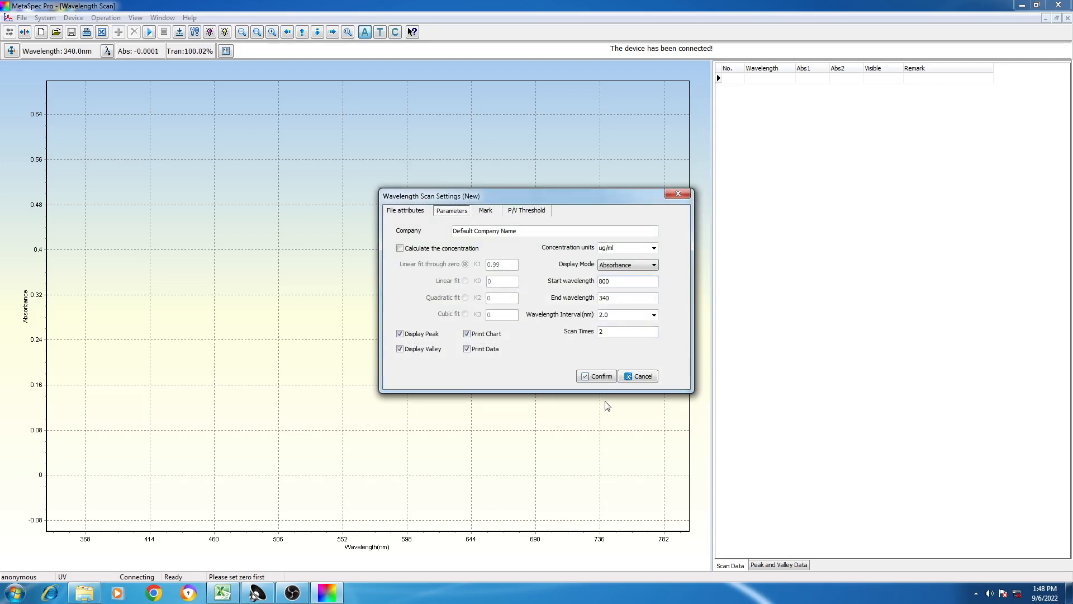
key(BackSpace)
key(BackSpace)
key(BackSpace)
text(750)
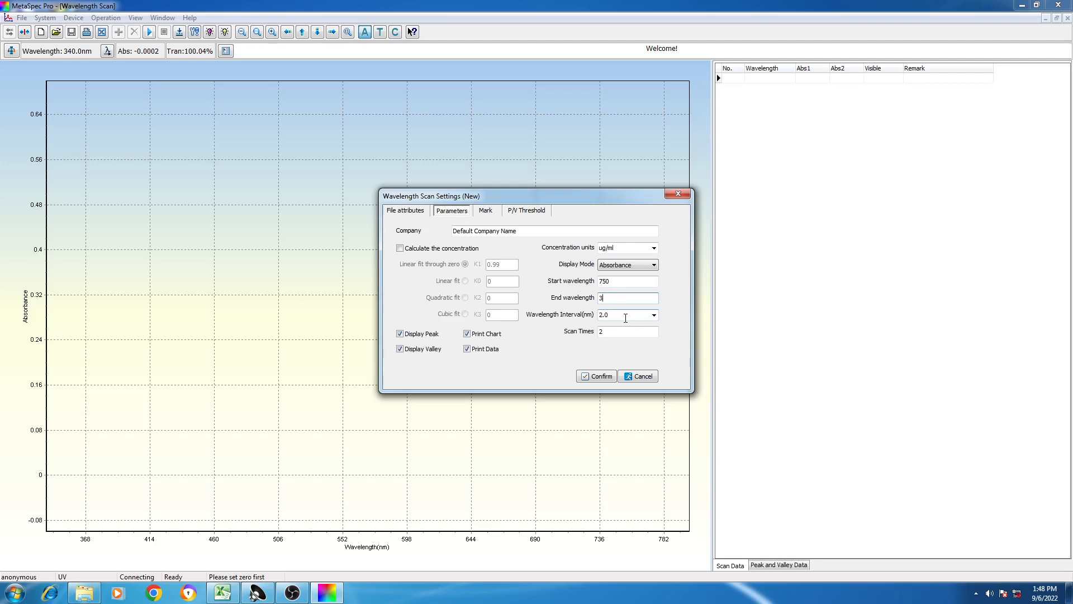
key(BackSpace)
text(360)
click(603, 378)
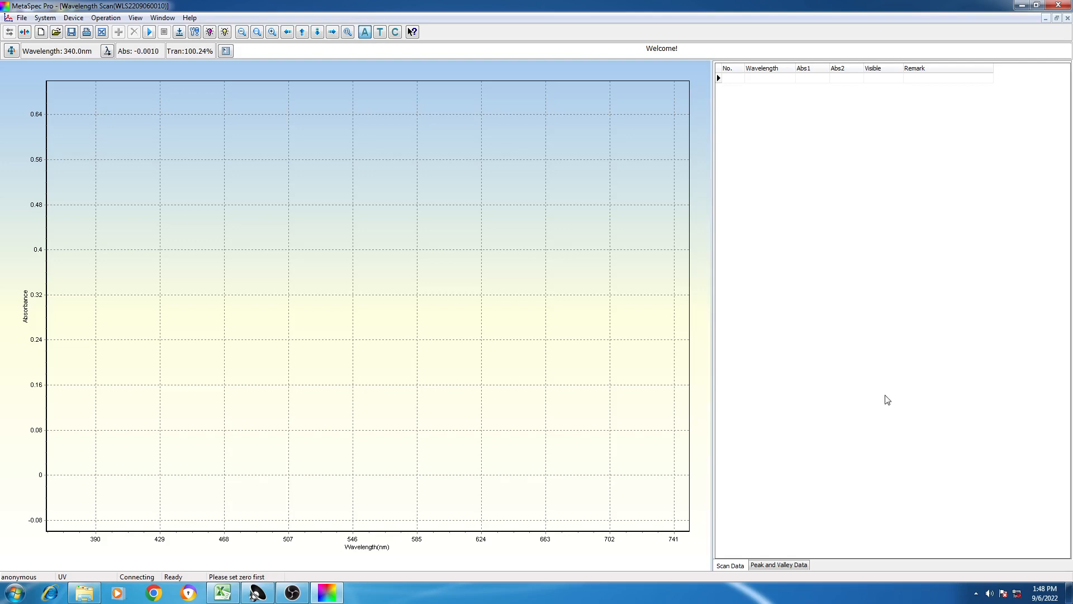
- Check the wavelength scan's parameter settings and close them without editing
right_click(855, 251)
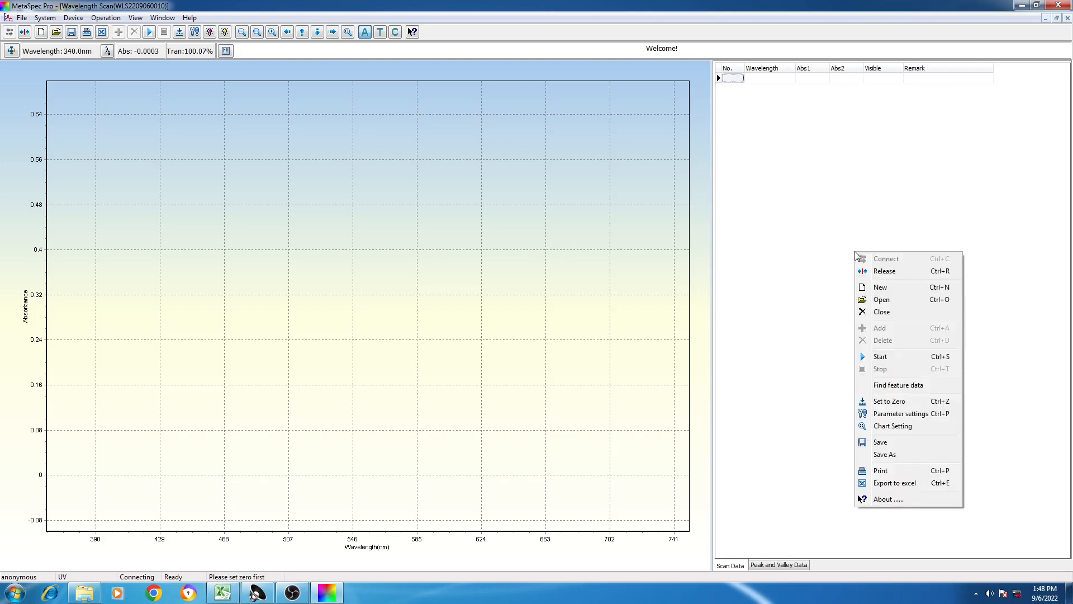
click(921, 418)
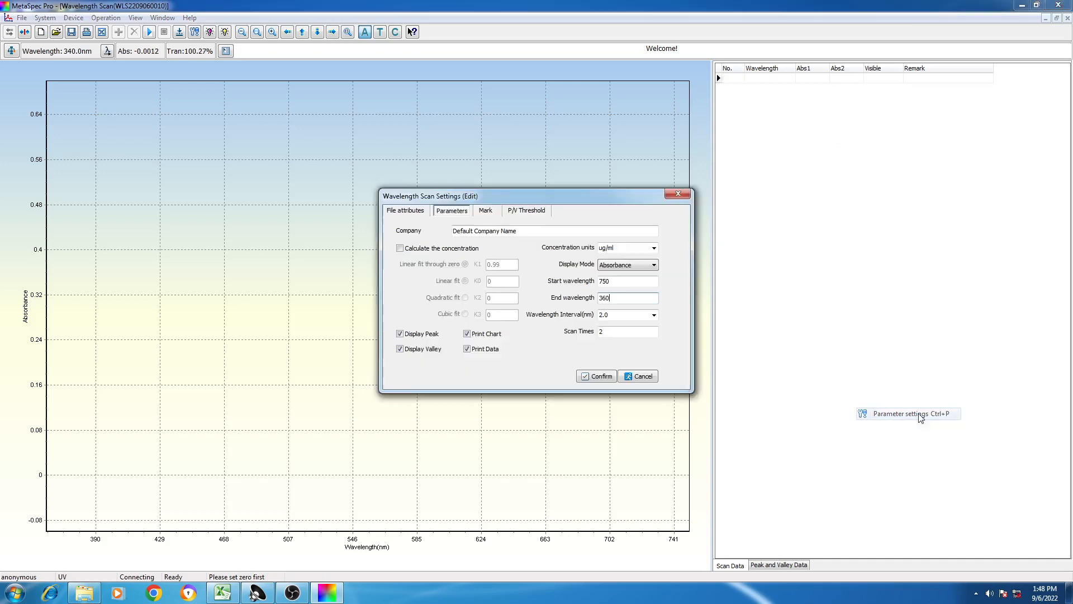
click(682, 196)
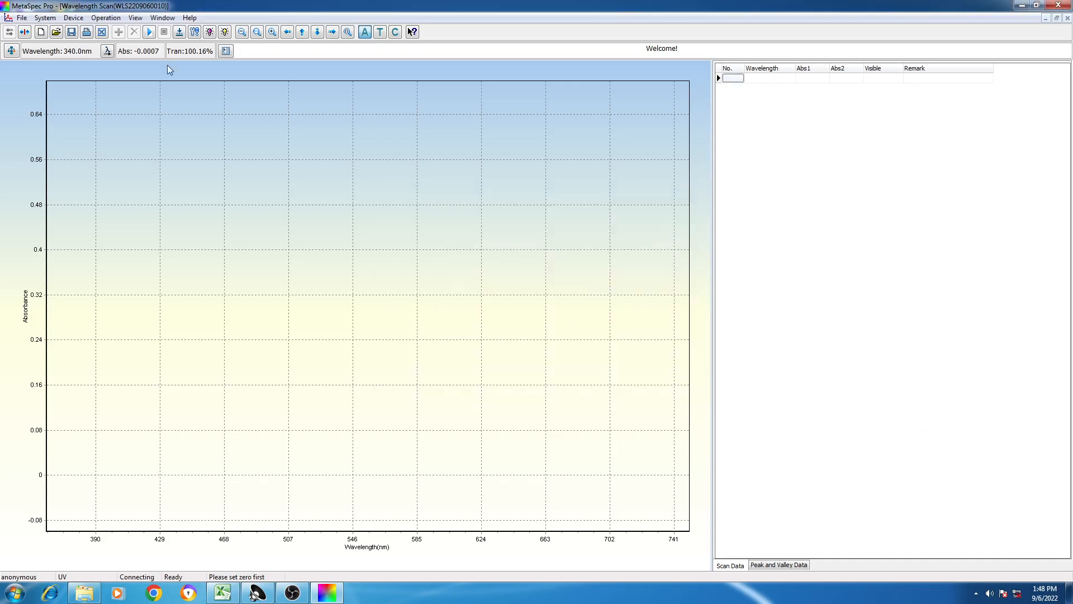
- Review the device parameters of the connected spectrophotometer
click(103, 18)
mouse_move(78, 19)
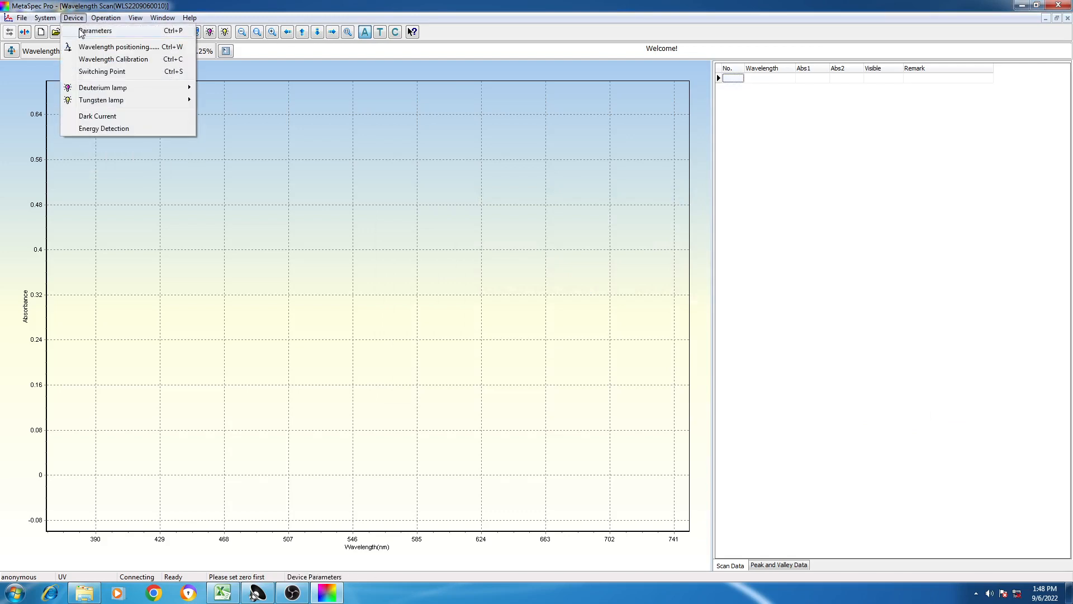
click(94, 31)
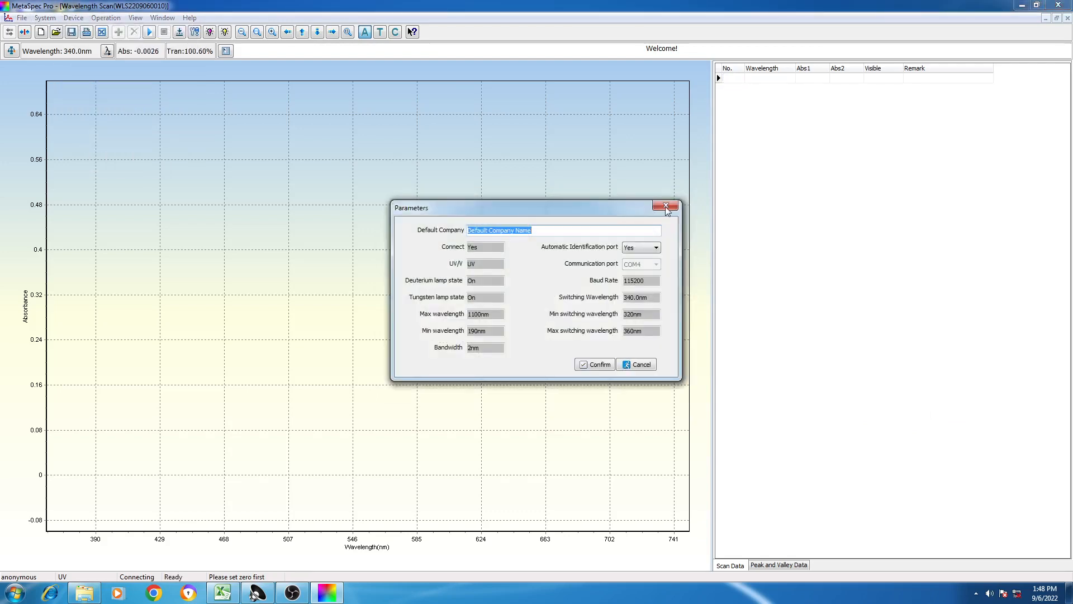
click(666, 206)
- Reopen the wavelength scan settings, review the start, end, interval and scan times values, and accept them
click(55, 19)
mouse_move(75, 22)
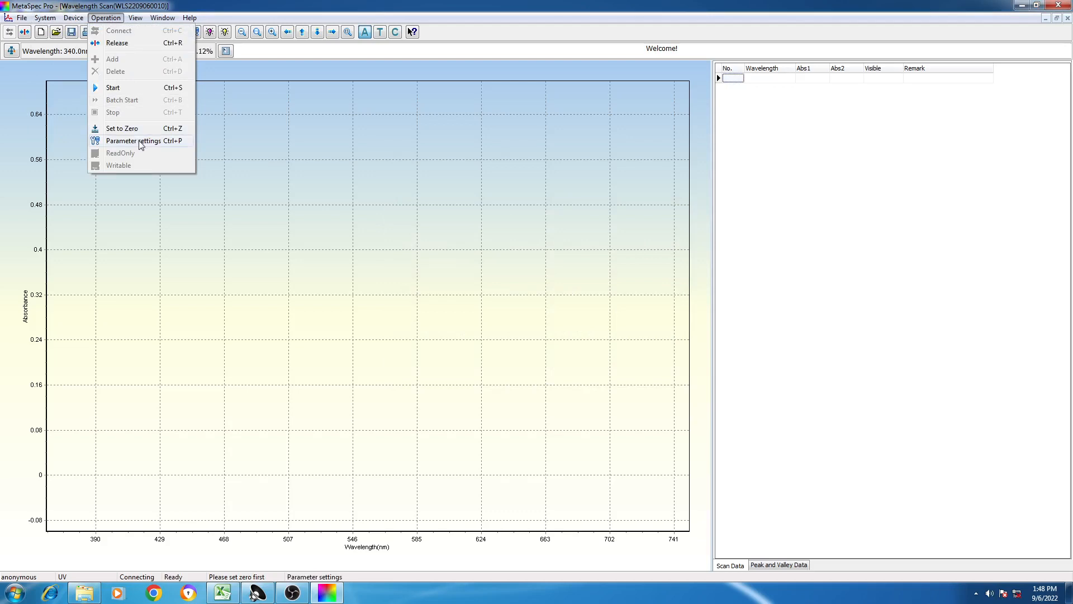
click(824, 201)
right_click(824, 198)
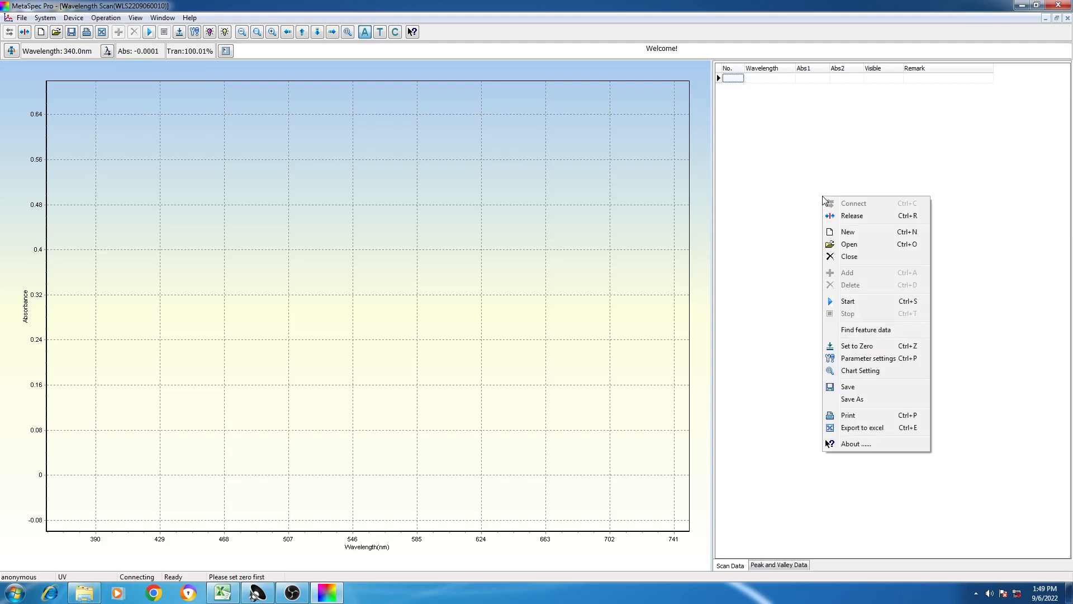
click(889, 359)
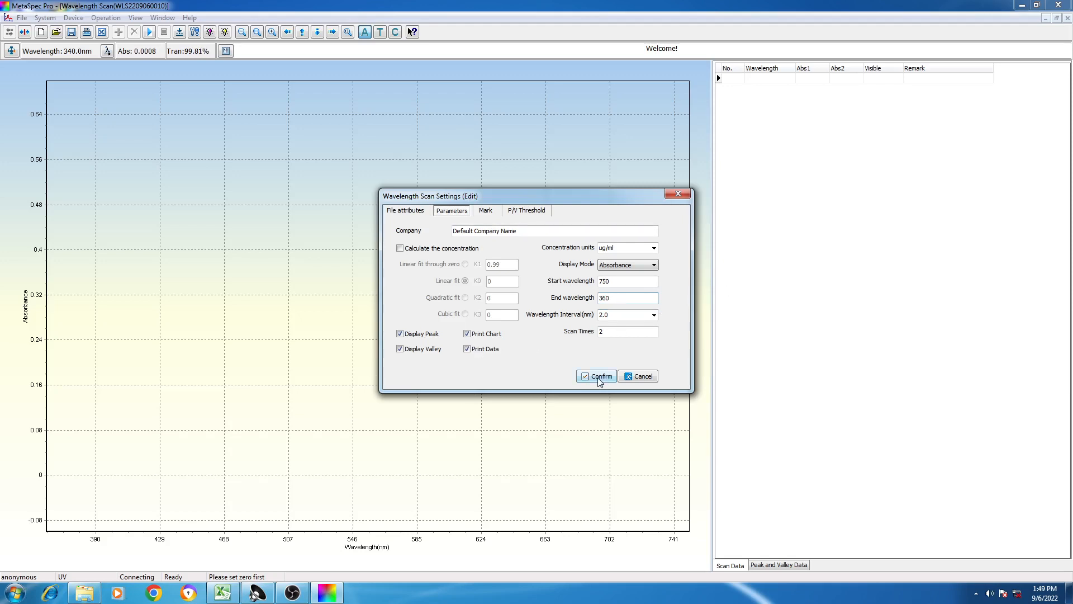
click(293, 593)
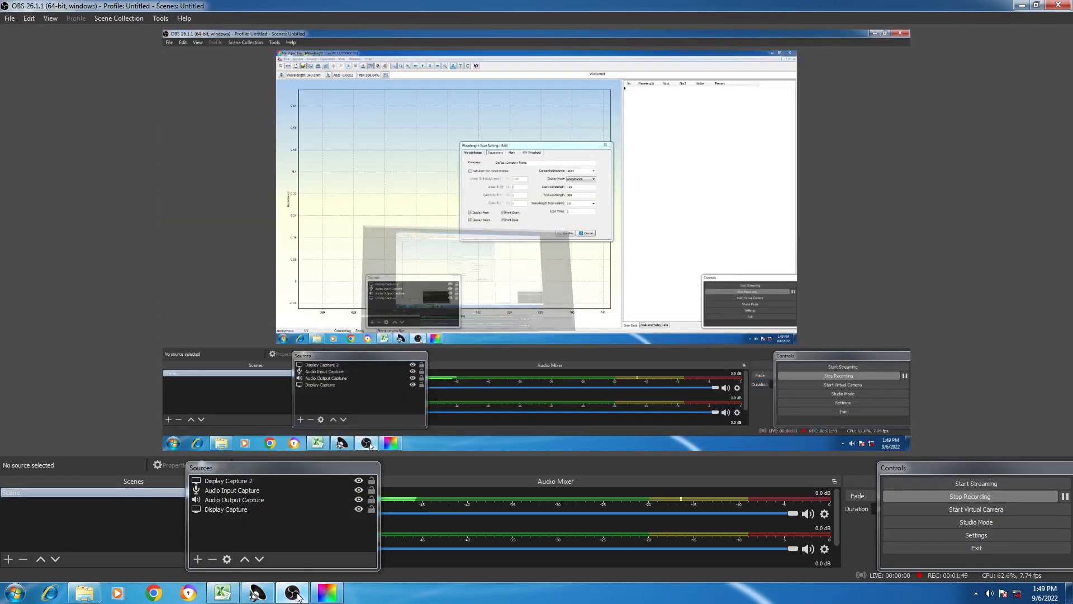
click(293, 594)
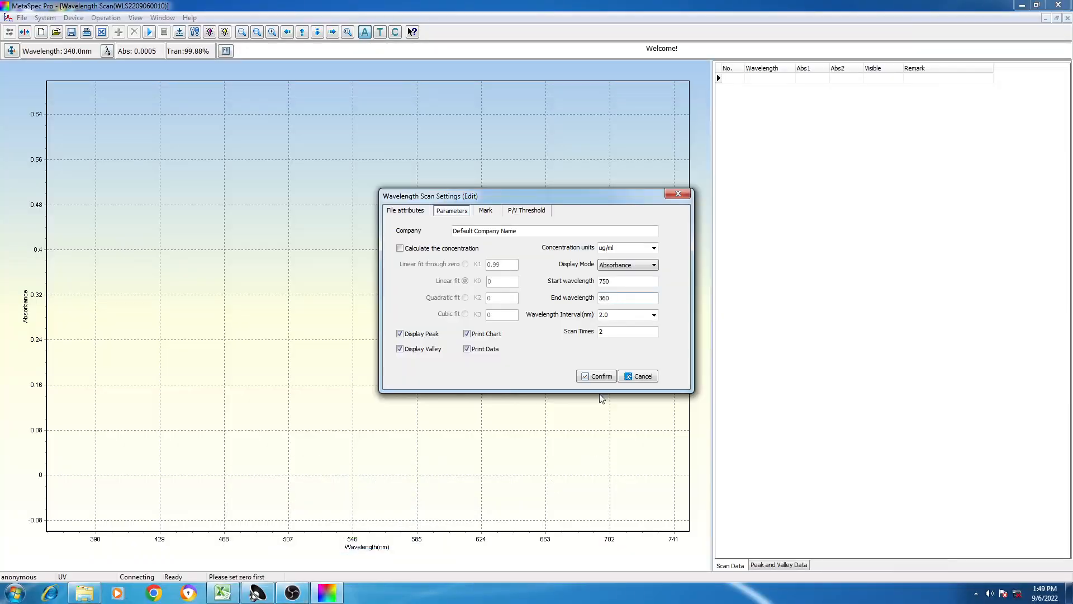
click(602, 380)
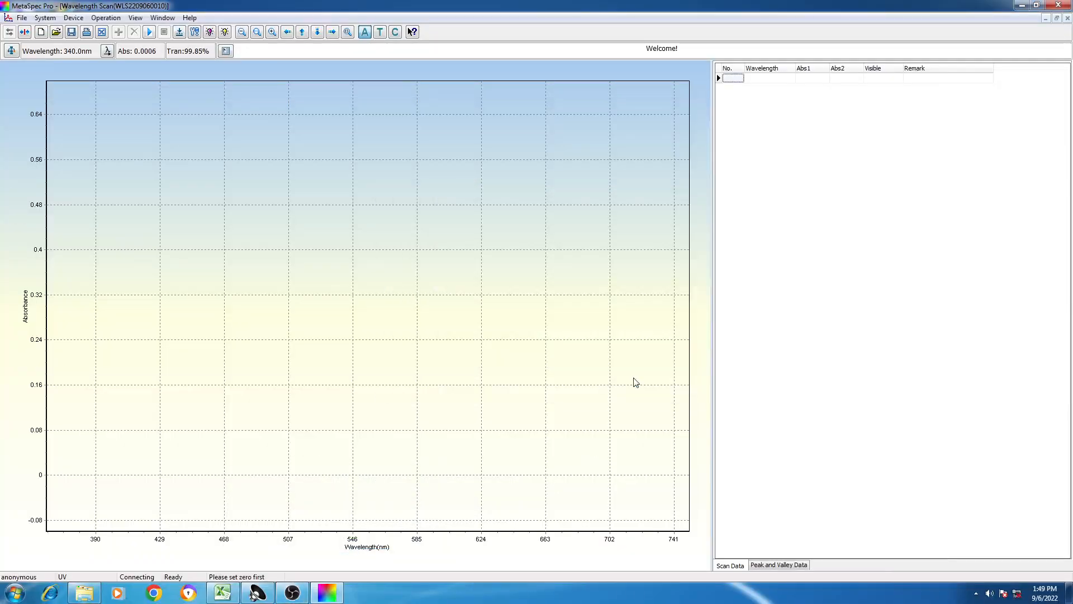
- Run Set to Zero to record the user baseline over the scan range, and close the baseline window
right_click(803, 266)
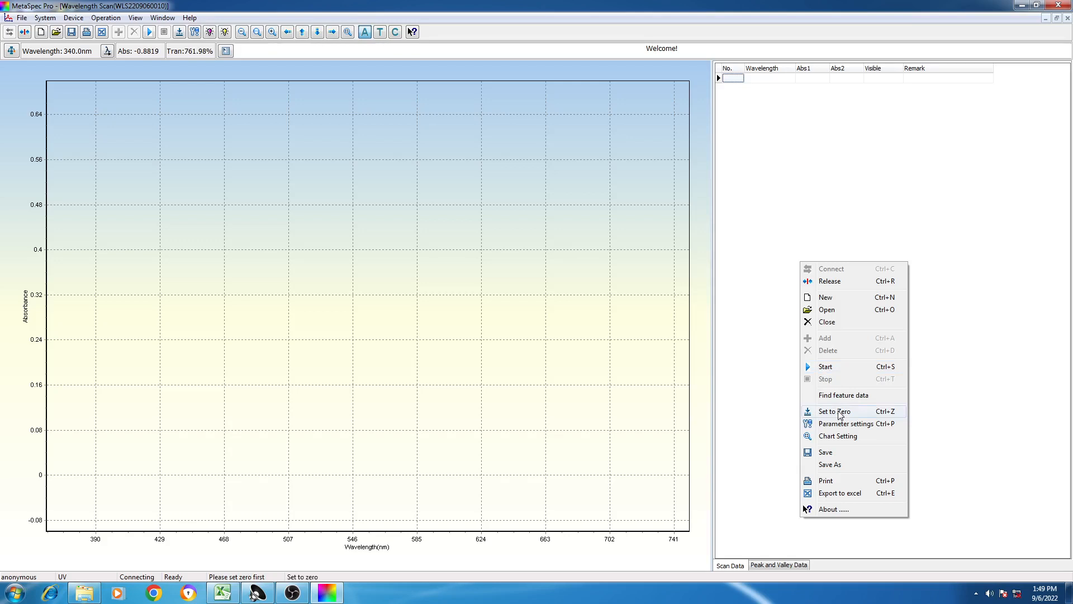
click(844, 415)
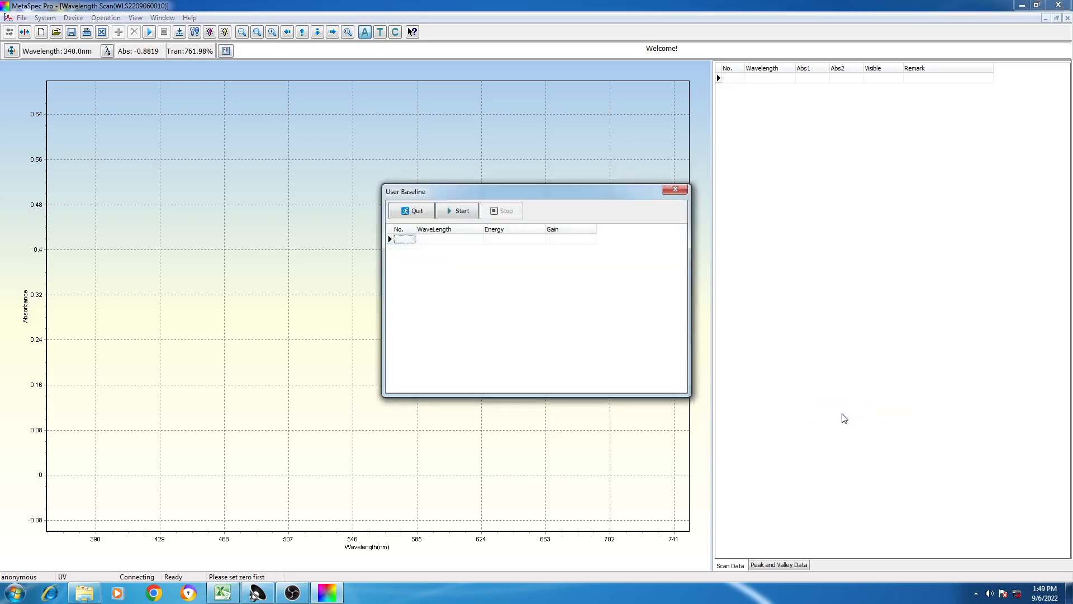
click(467, 211)
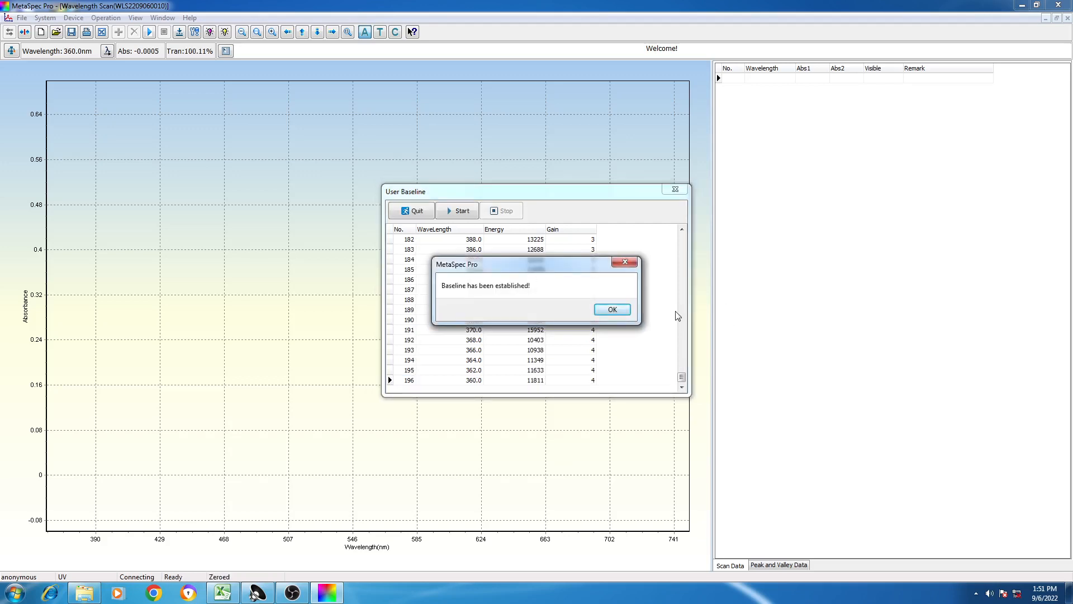
click(615, 309)
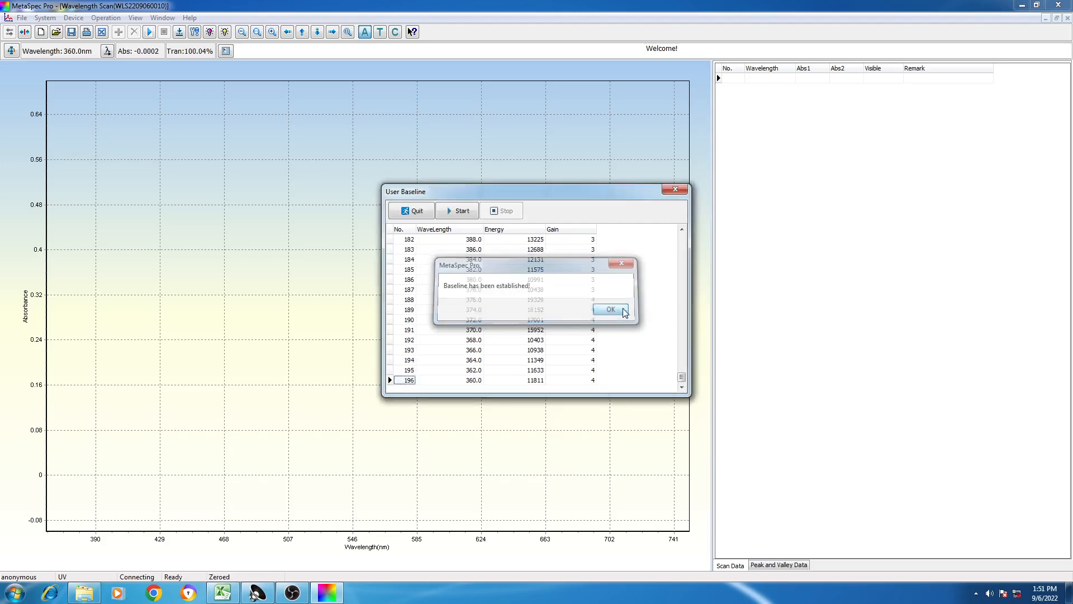
click(679, 190)
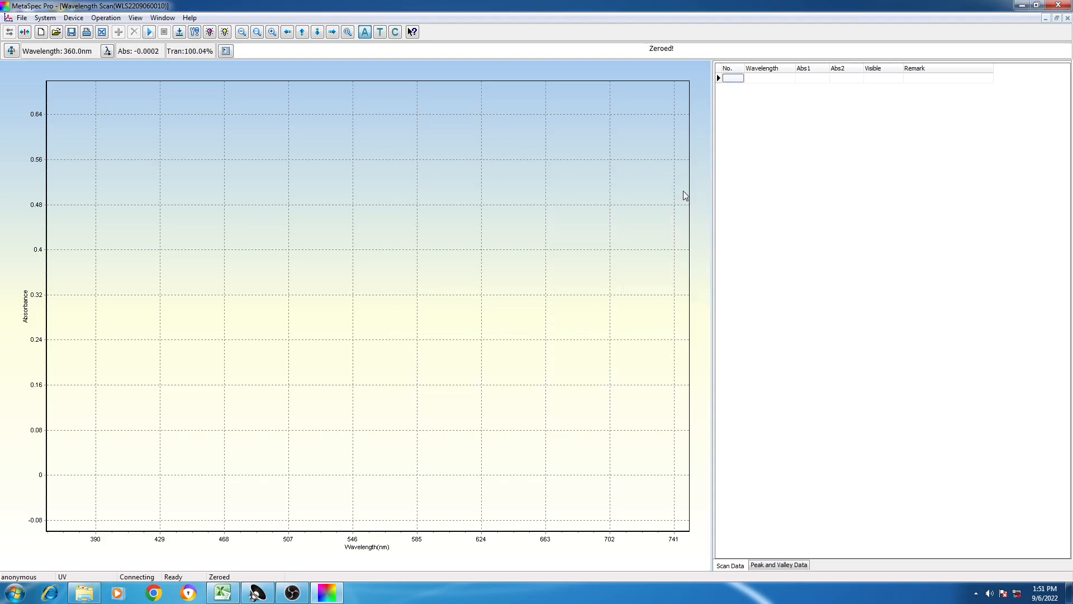
- Start the first wavelength scan
right_click(791, 246)
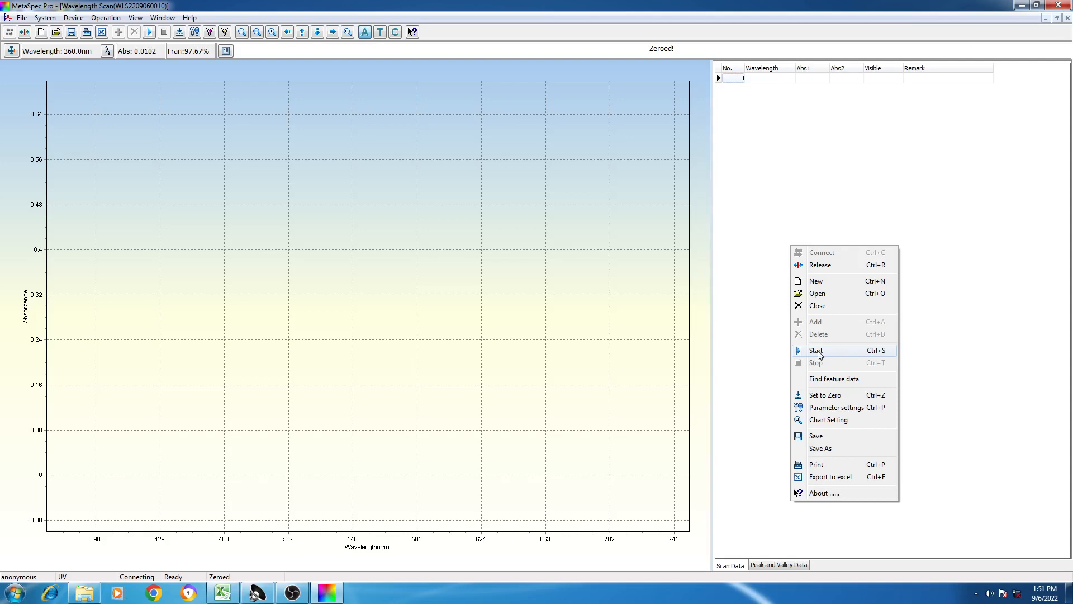
click(820, 352)
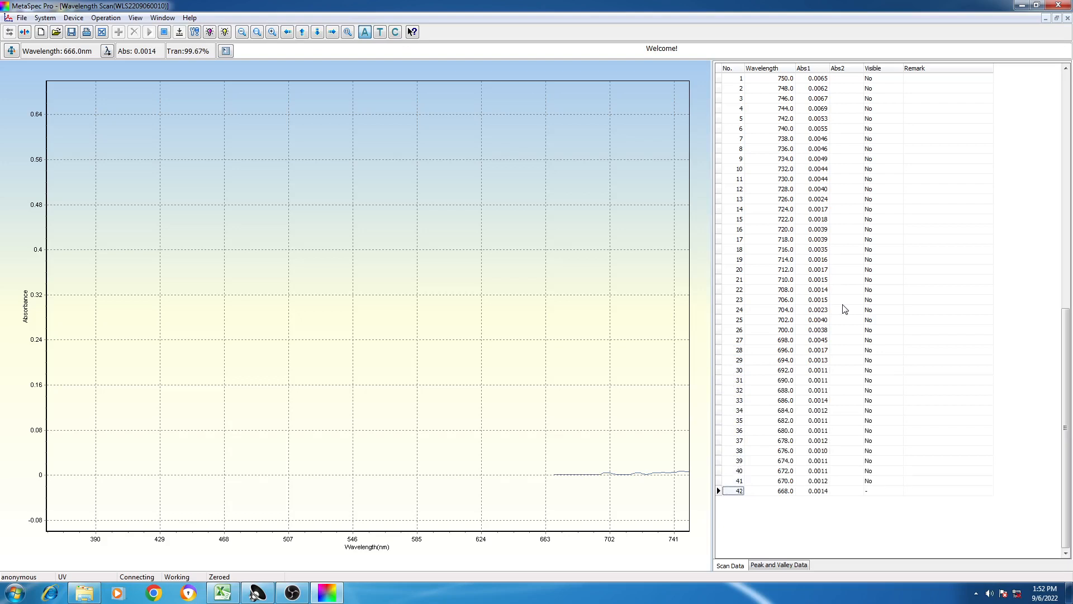
- Set the chart's absorbance maximum to 1.7 while the scan is running
right_click(936, 316)
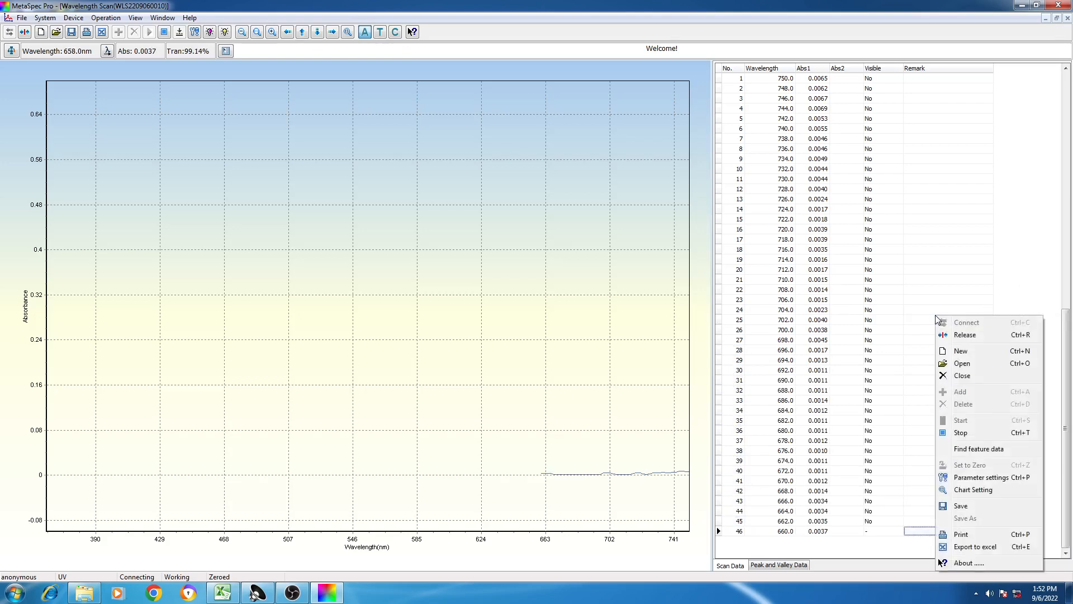
click(988, 491)
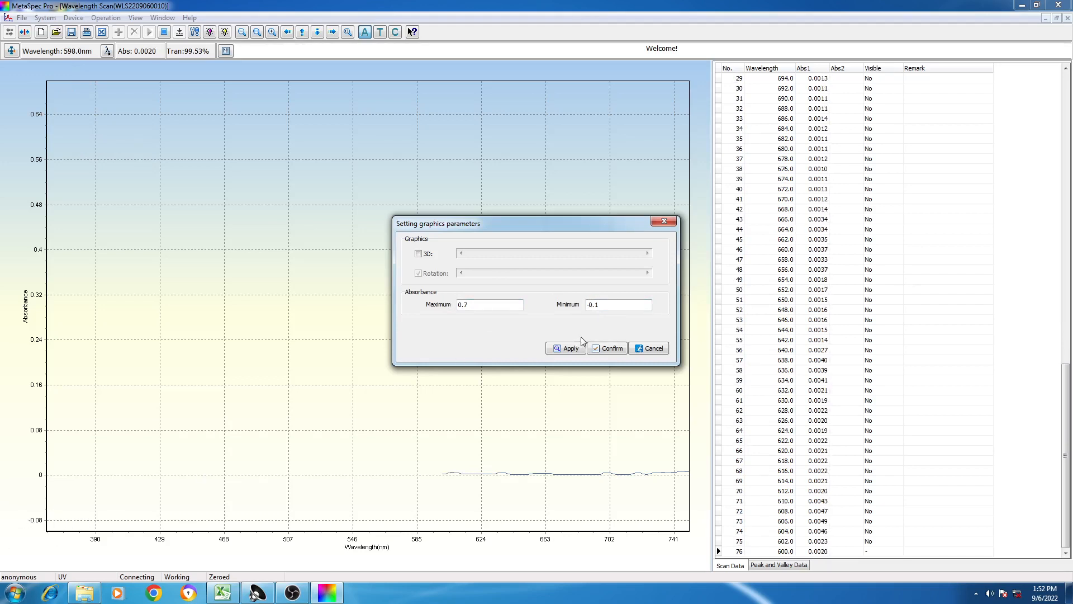
click(462, 304)
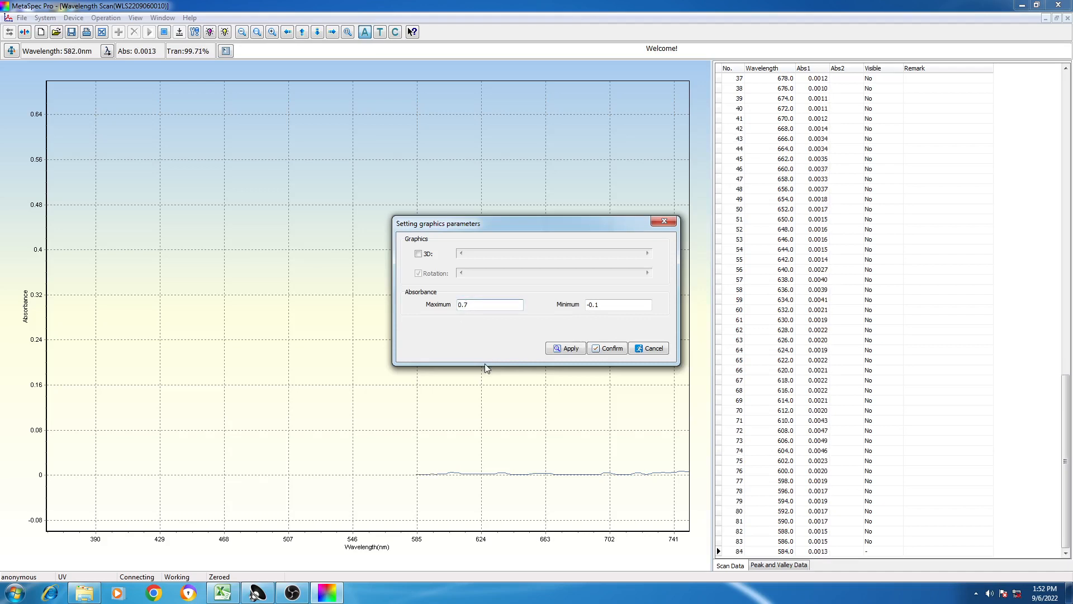
key(BackSpace)
text(1)
click(606, 349)
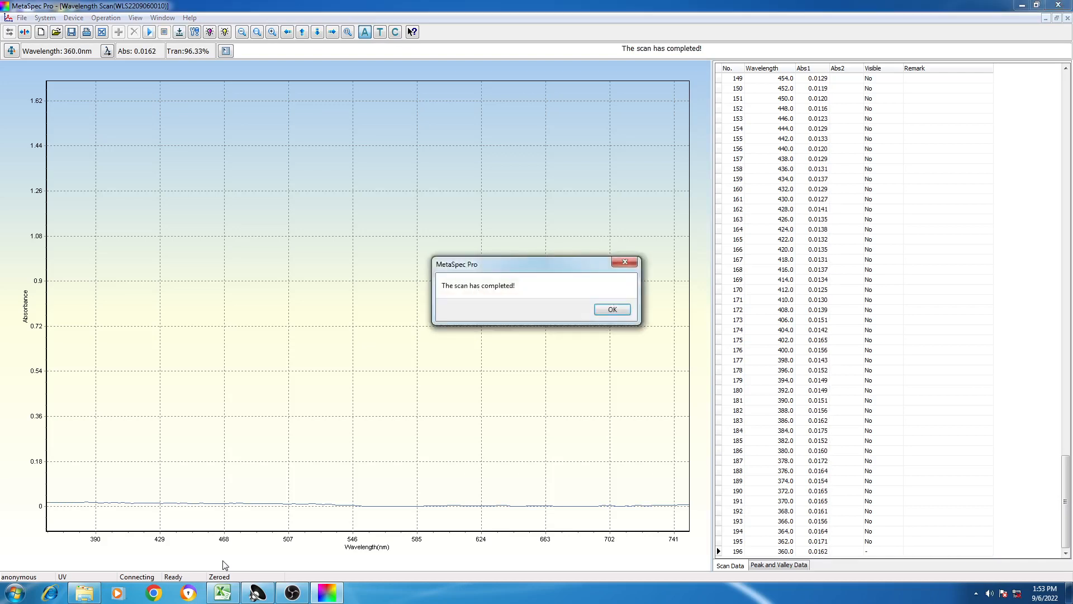
- Acknowledge the completed first scan and start the second wavelength scan
click(613, 311)
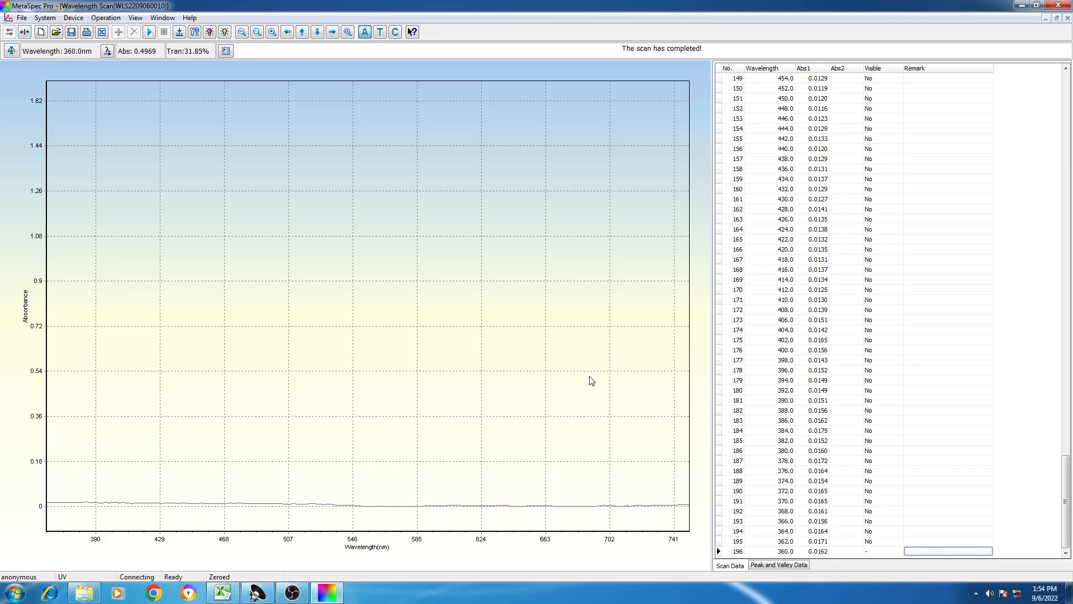
click(625, 231)
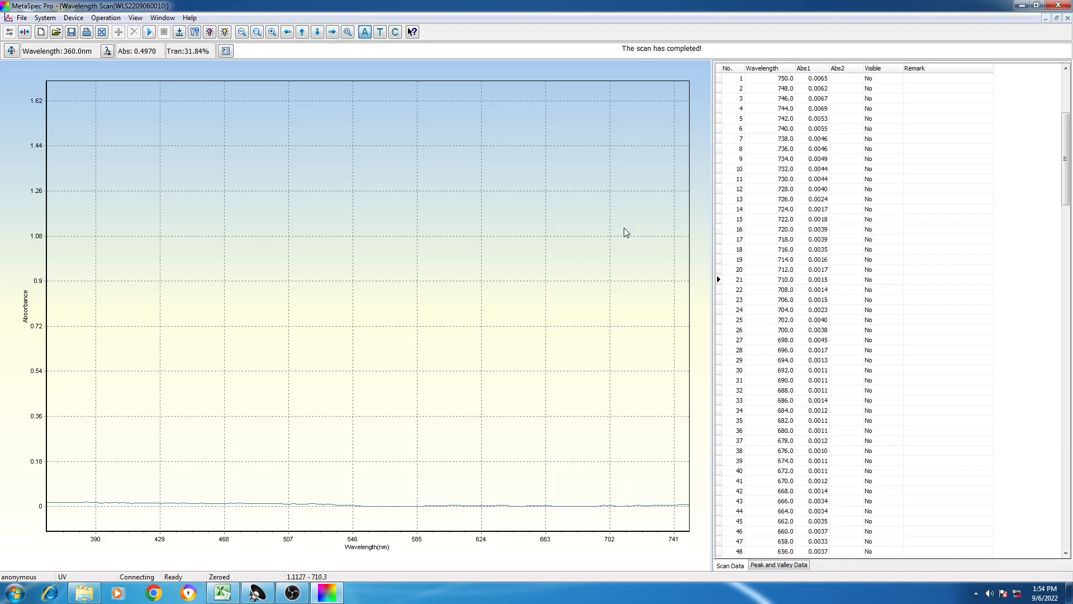
right_click(935, 239)
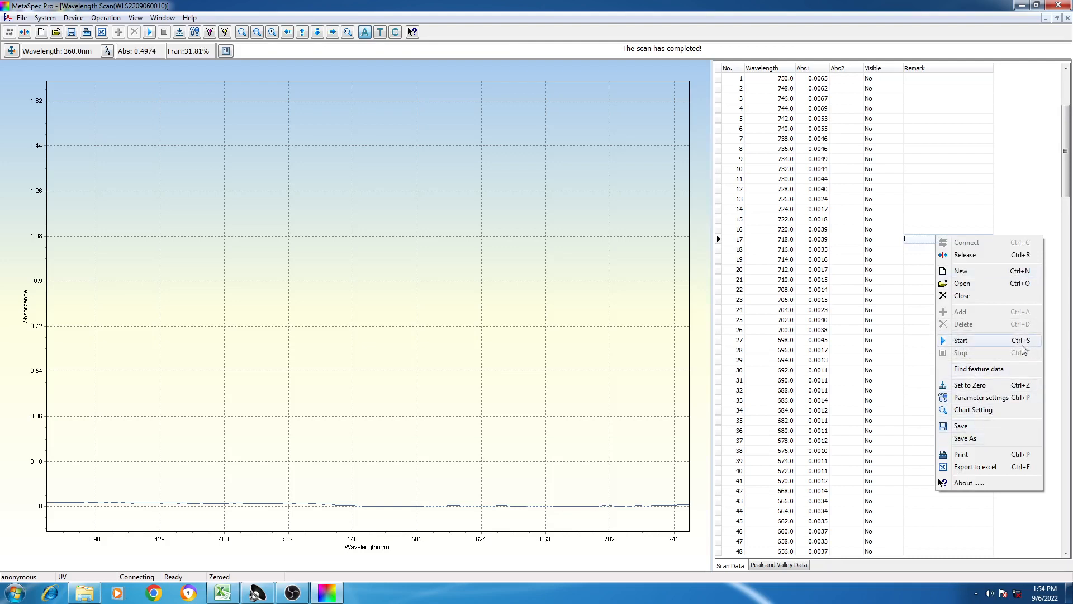
click(116, 17)
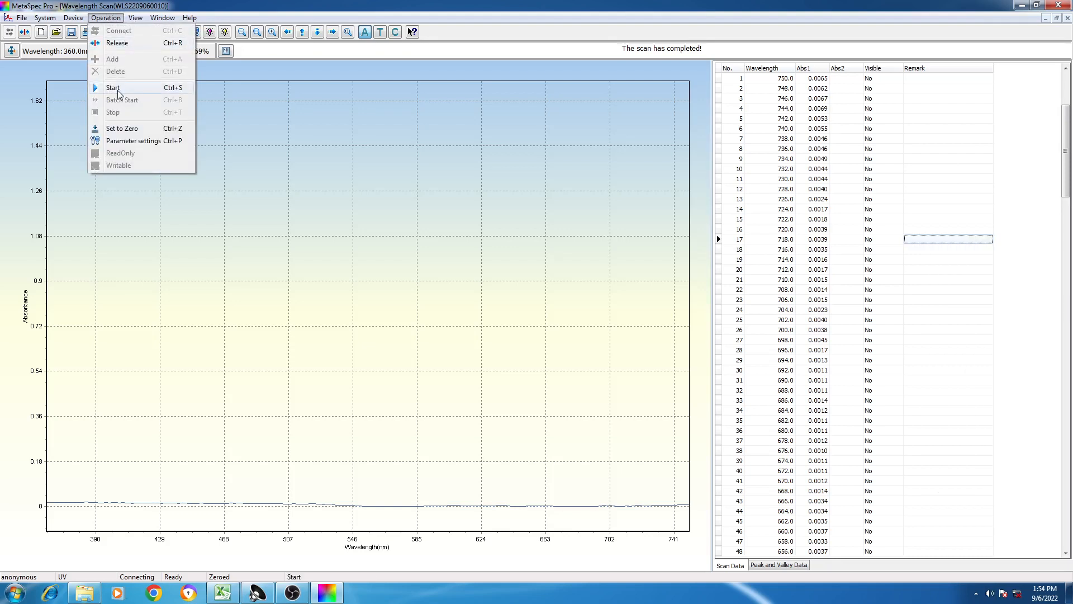
right_click(926, 177)
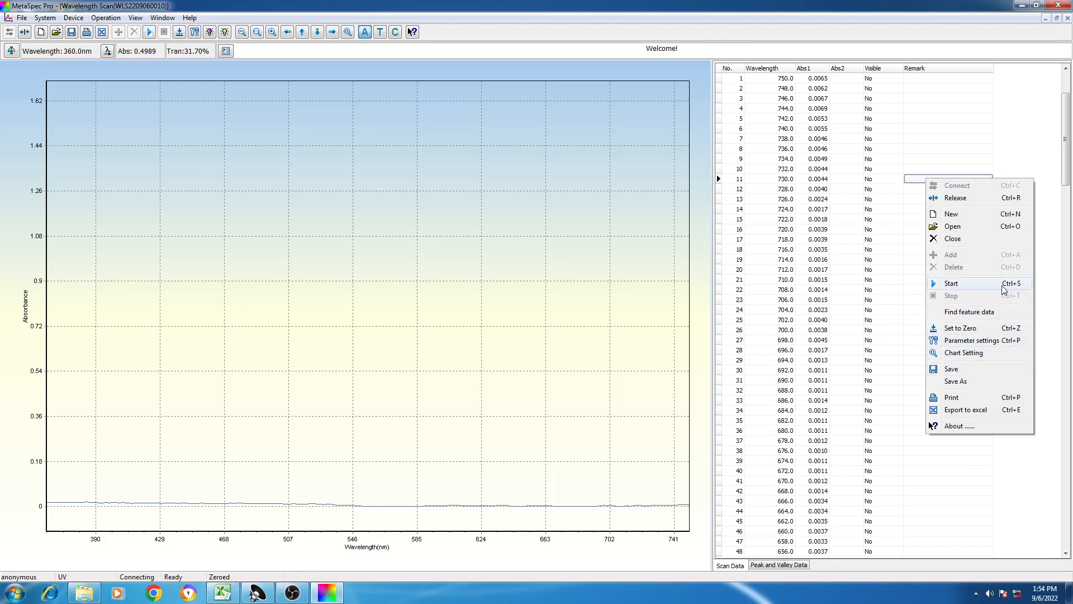
click(941, 285)
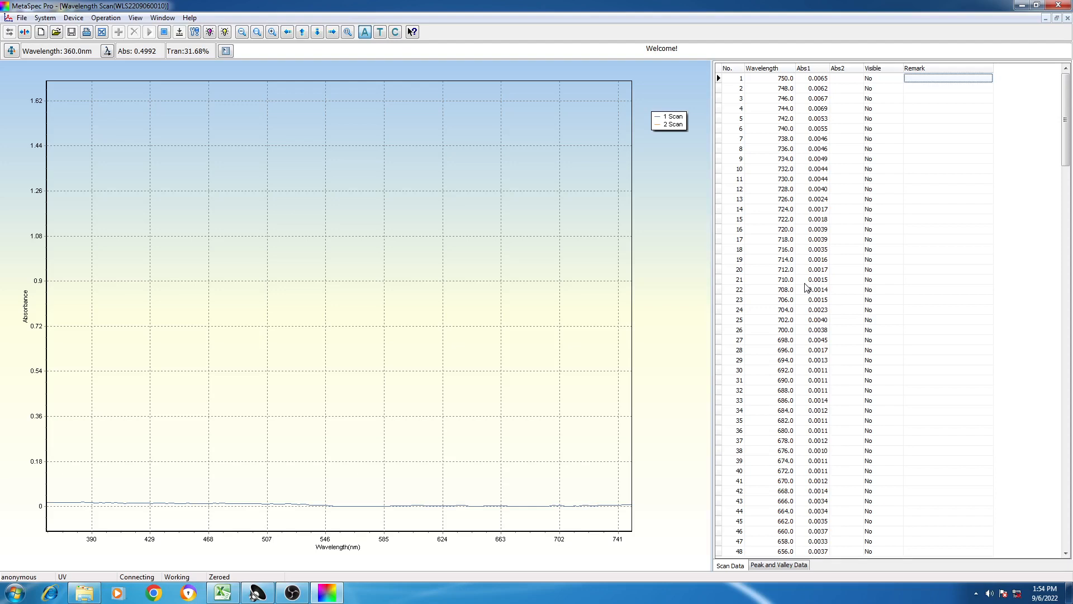
click(298, 597)
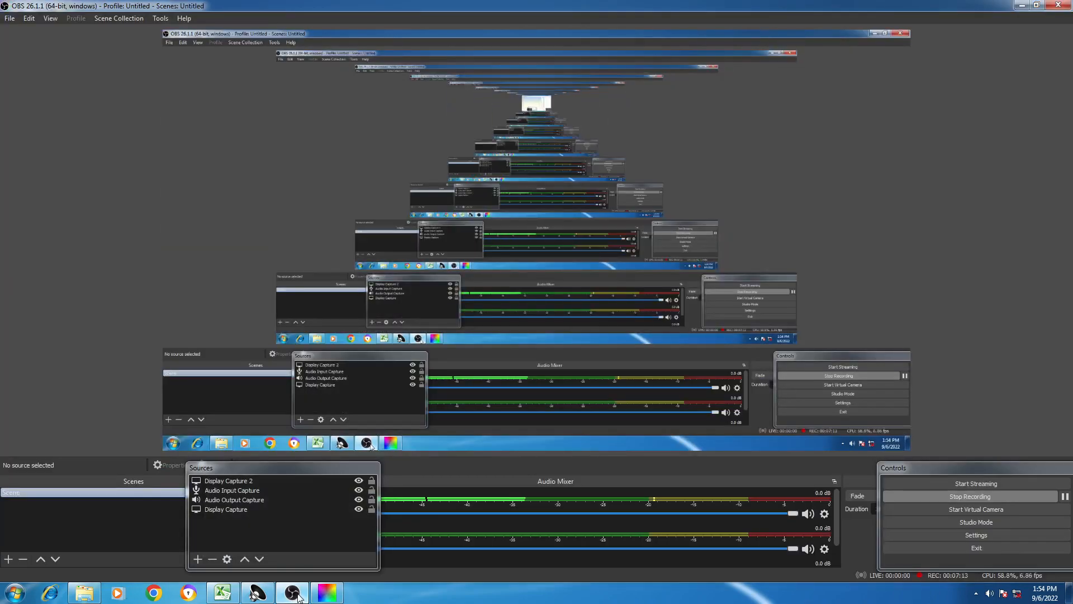
click(298, 598)
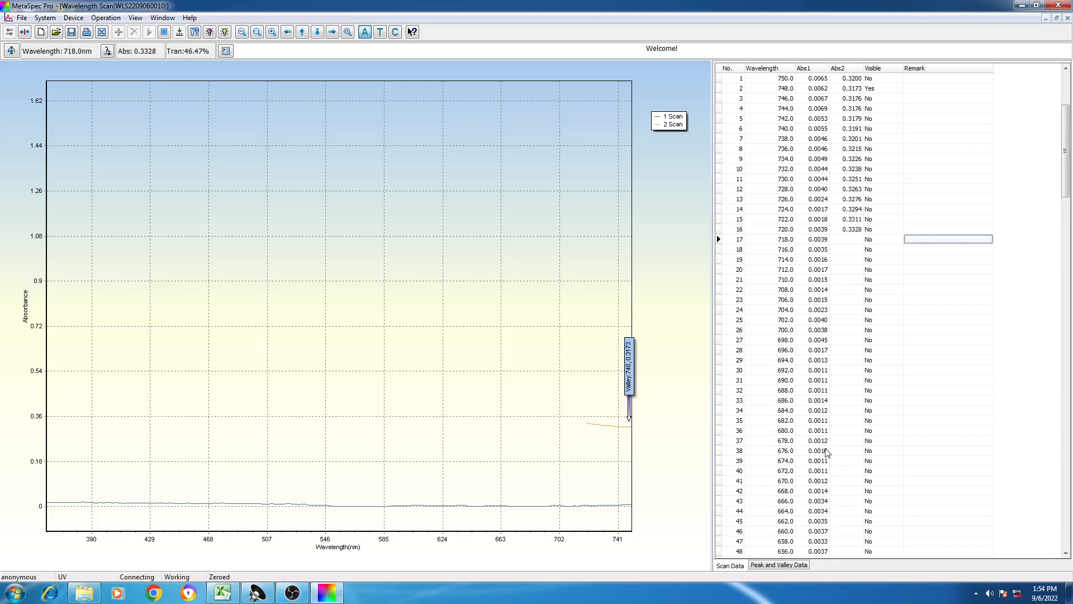
- Set the chart's absorbance maximum to 0.7 in the chart settings while the second scan is running
right_click(915, 364)
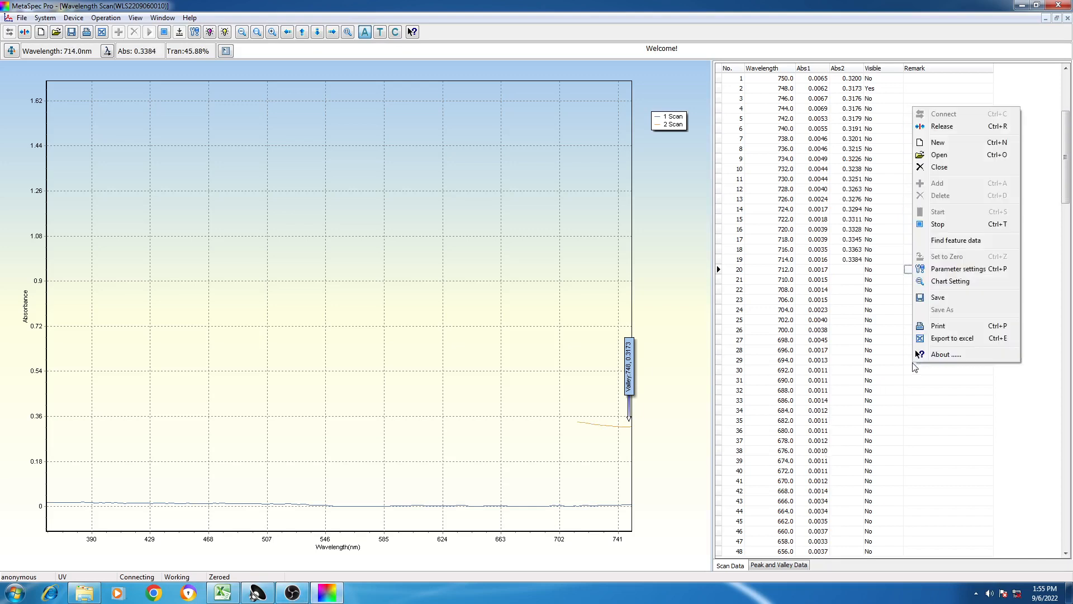
click(943, 282)
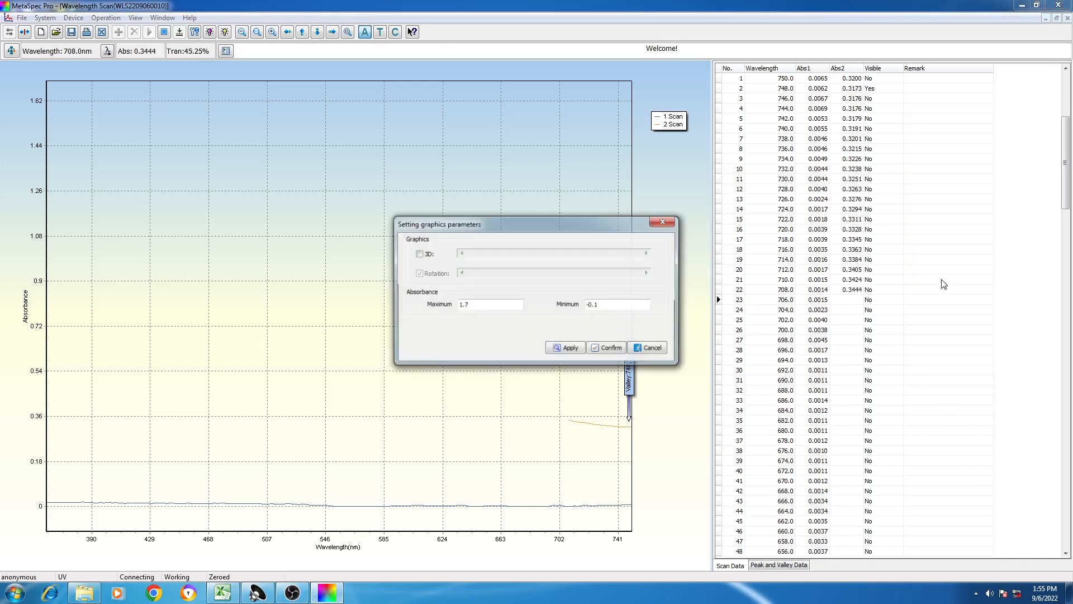
click(463, 304)
key(BackSpace)
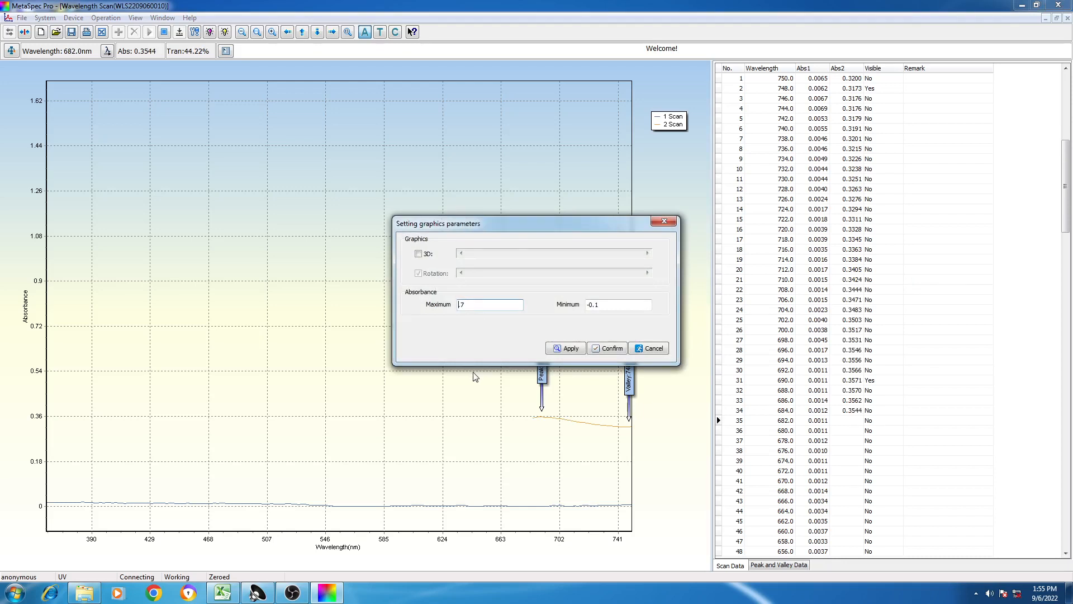
click(606, 349)
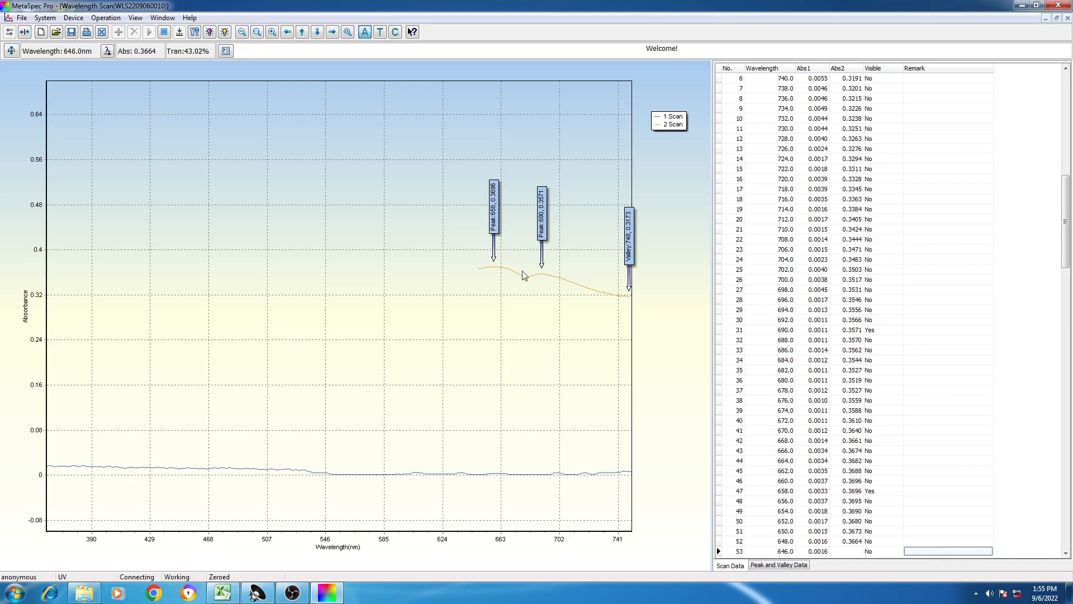
- Turn off Display Peak in the wavelength scan parameters and confirm the settings
click(934, 241)
right_click(933, 243)
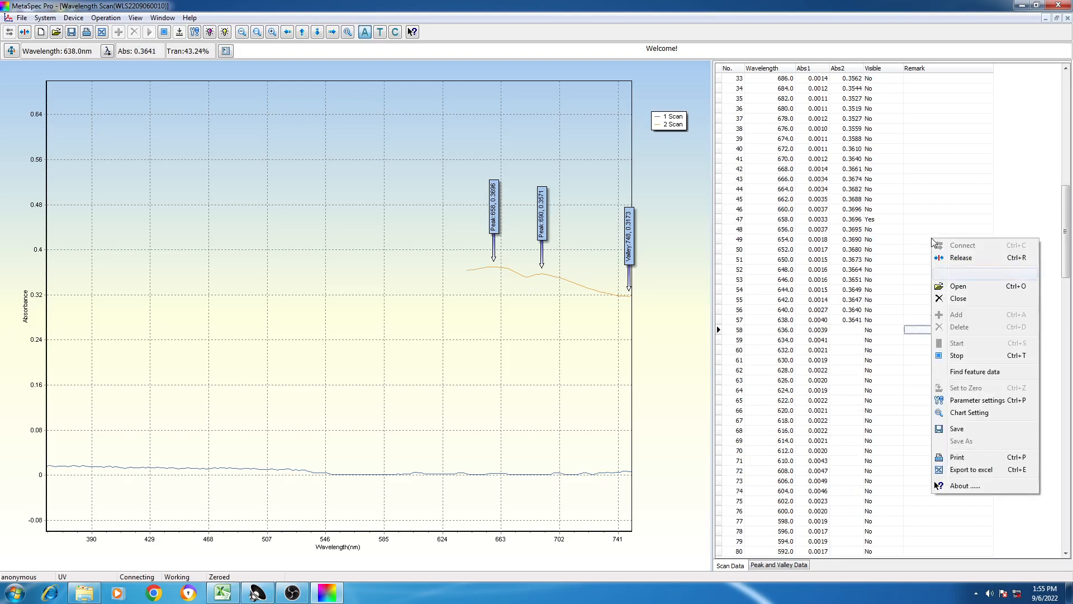
click(983, 408)
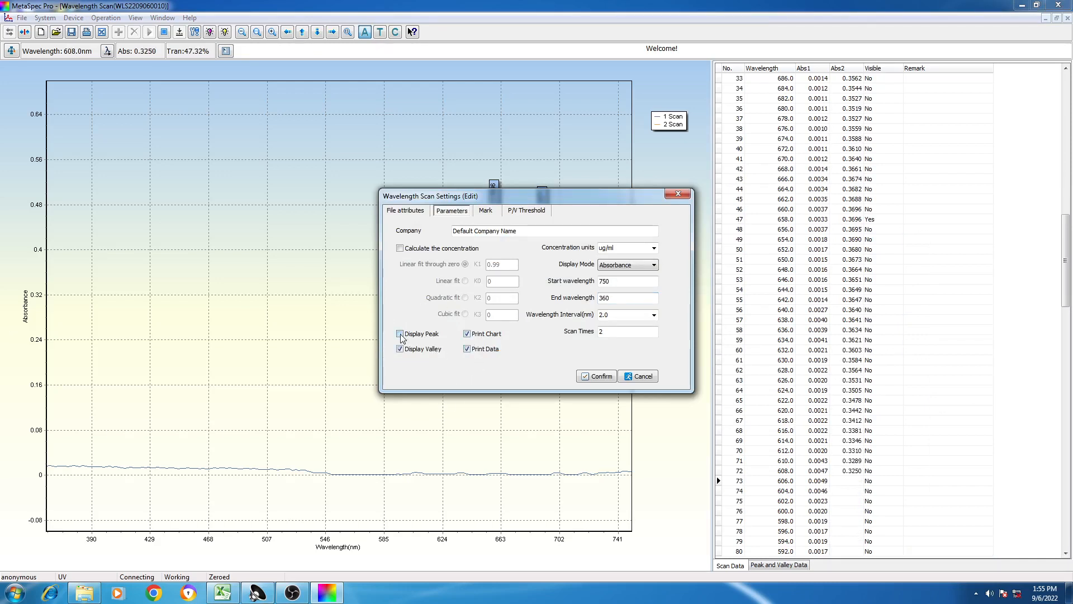
click(599, 377)
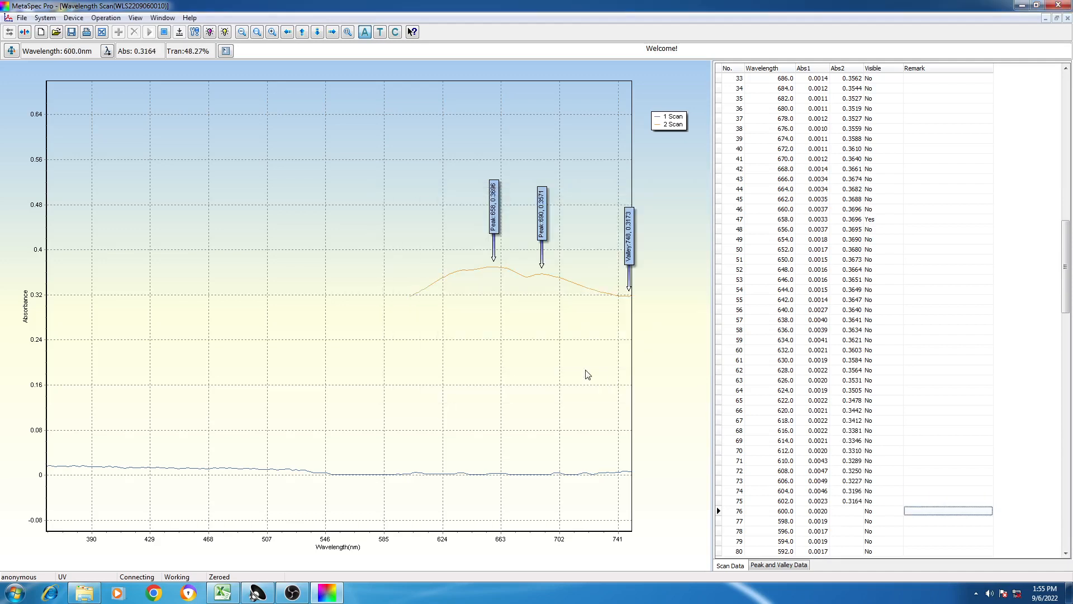
- Turn Display Peak back on in the wavelength scan parameters and confirm
right_click(920, 316)
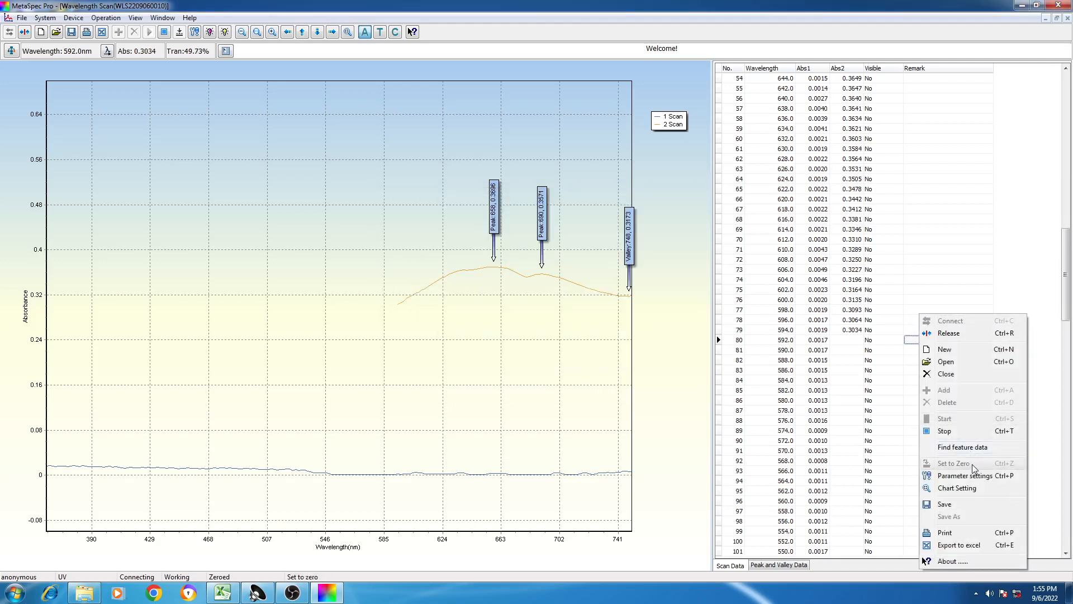
click(957, 477)
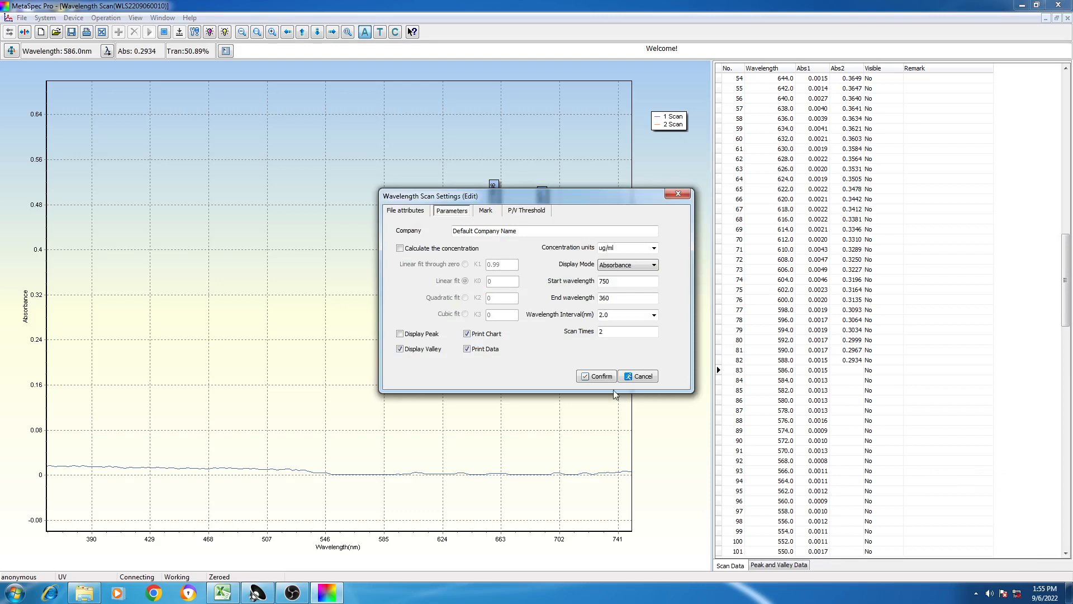
click(400, 334)
click(600, 376)
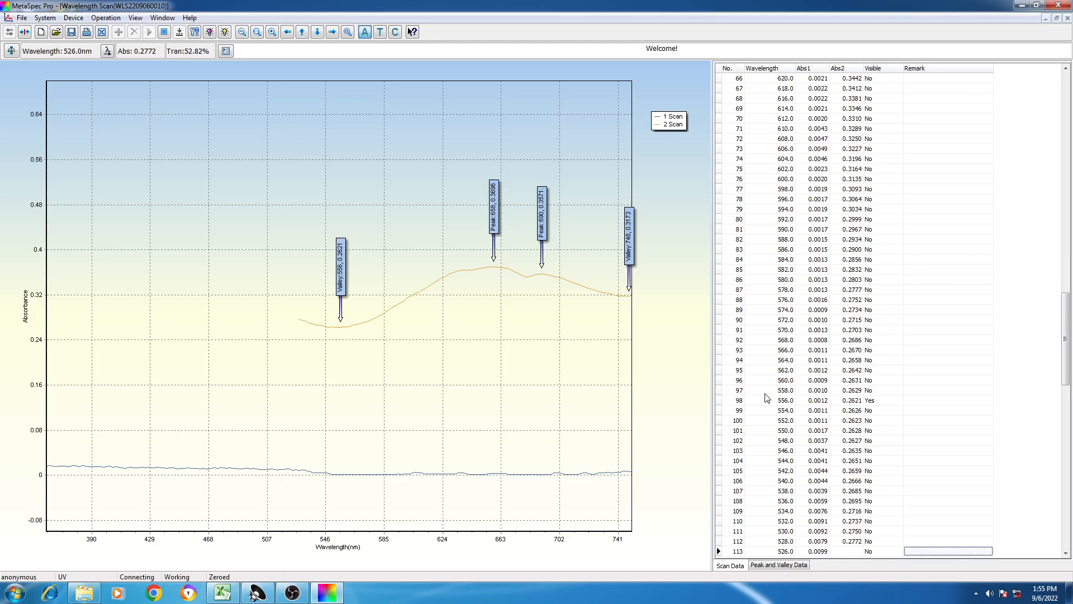
- Review the peak, valley and print options in the wavelength scan parameters, and close the settings
right_click(918, 332)
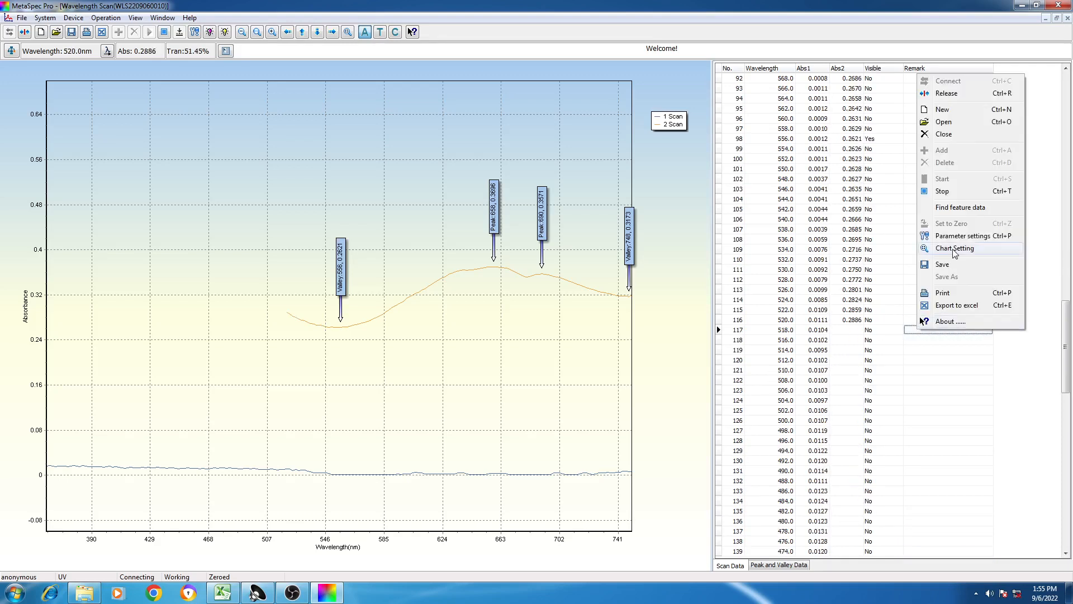
click(958, 236)
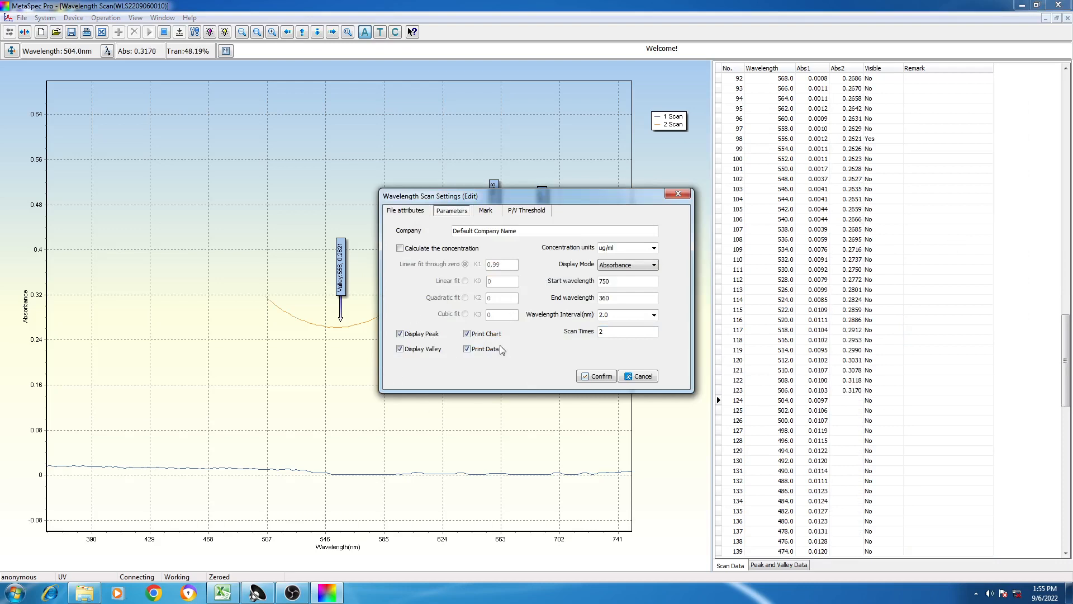
click(611, 378)
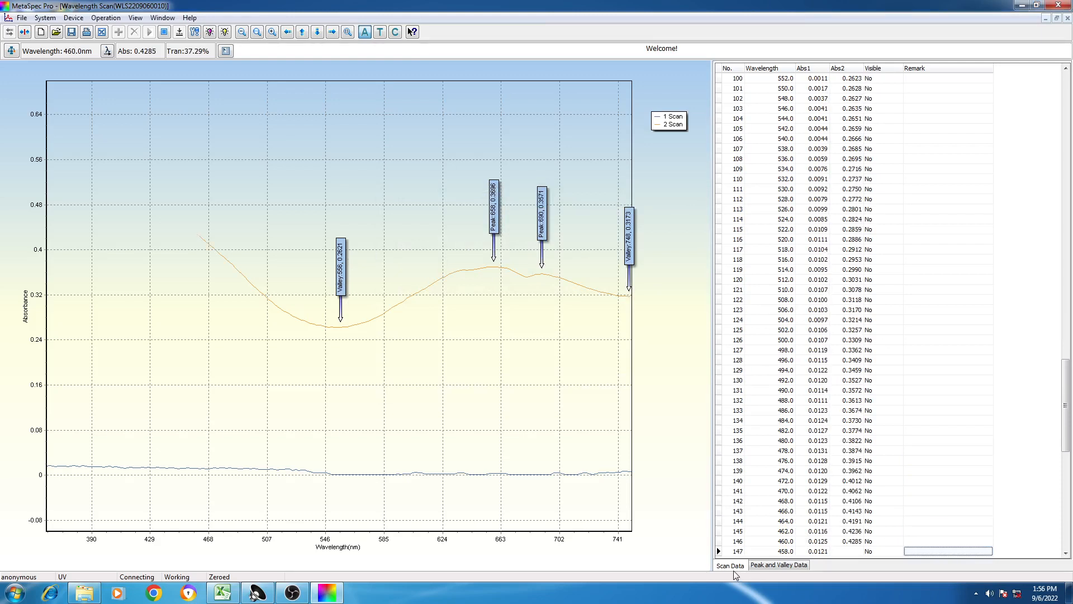
- Show the peak and valley data beside the chart and acknowledge the completed second scan
click(788, 567)
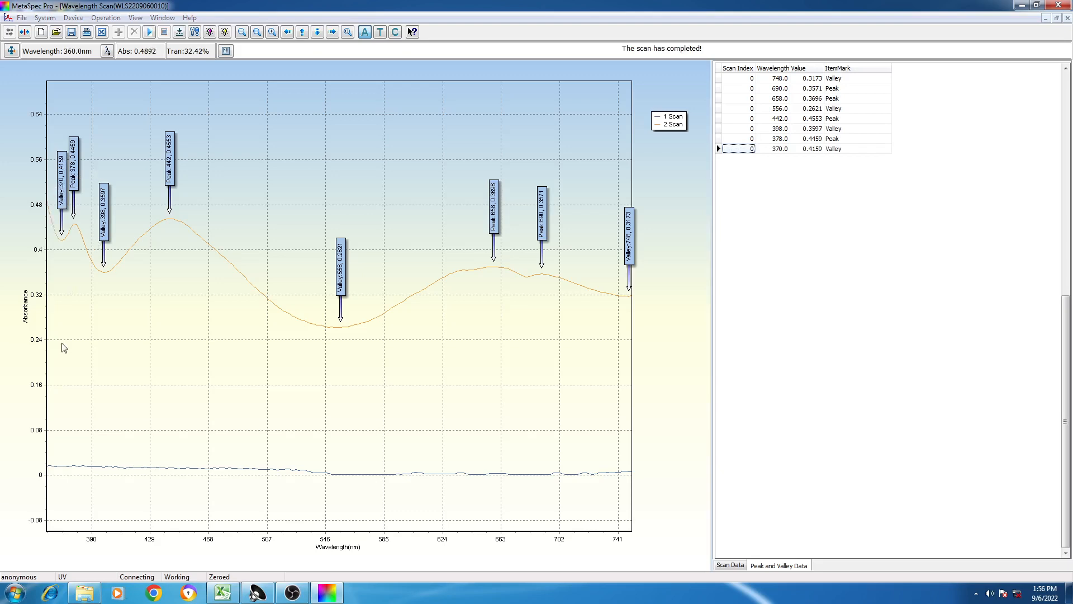
click(612, 310)
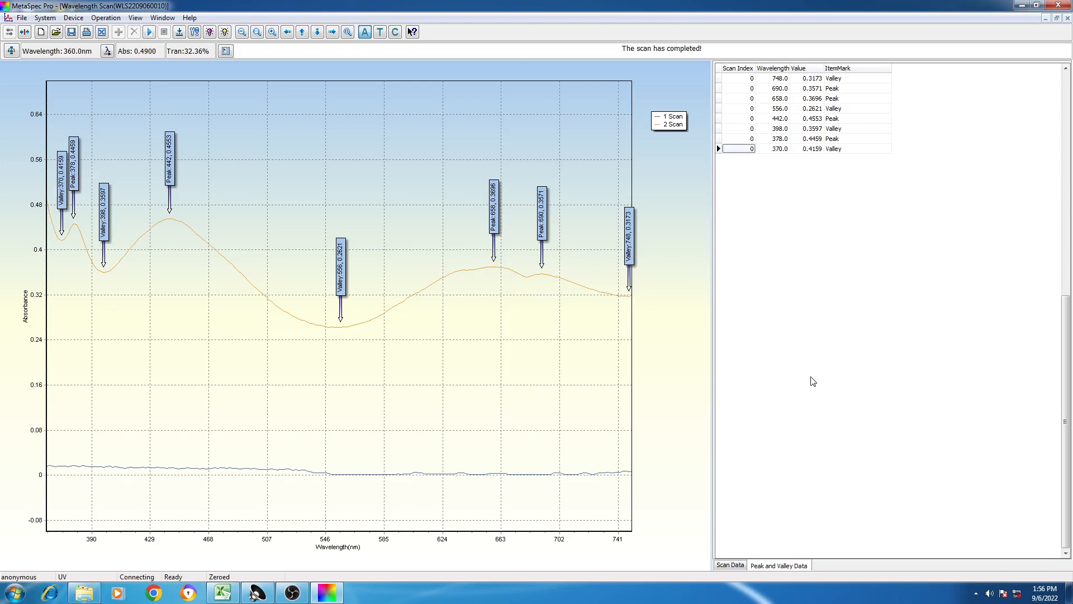
- Start saving the wavelength scan data and choose the ChromoUV1MetaSpec Data folder on drive D as the destination
click(22, 18)
click(35, 87)
click(293, 593)
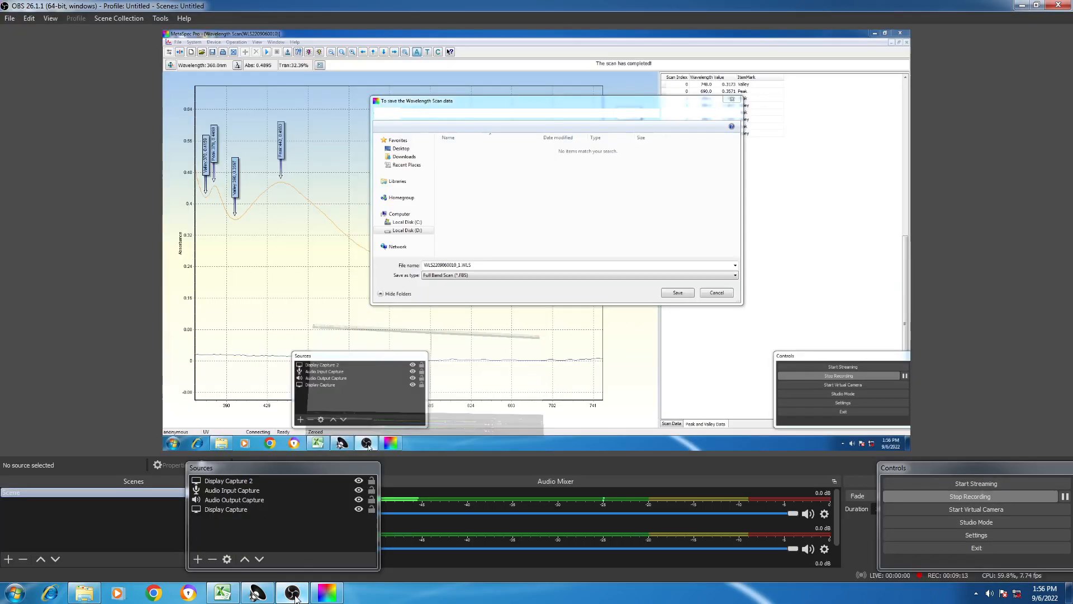
click(295, 596)
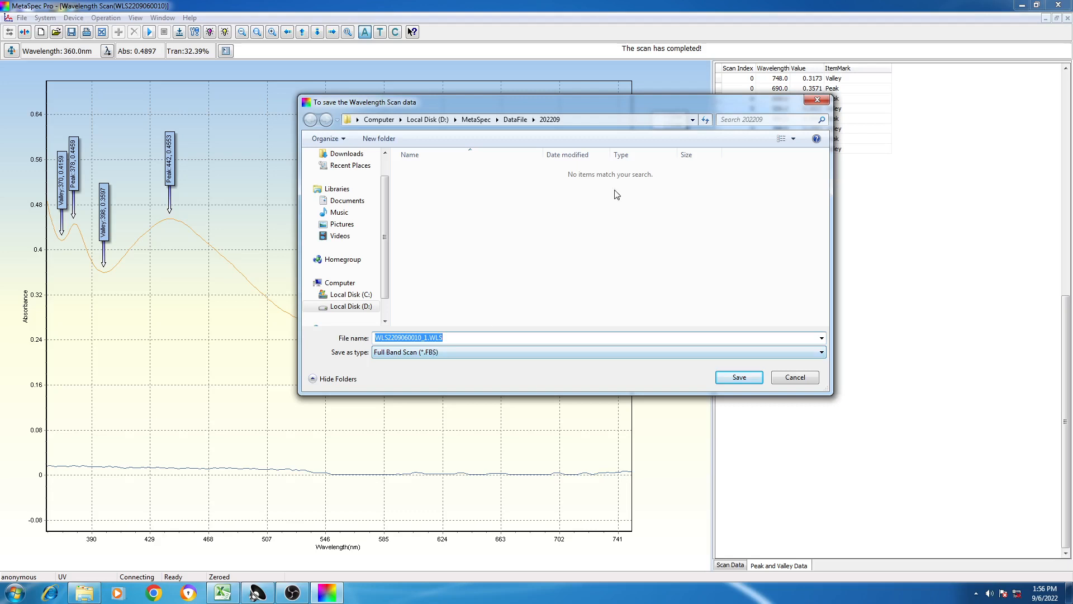
click(693, 120)
click(693, 120)
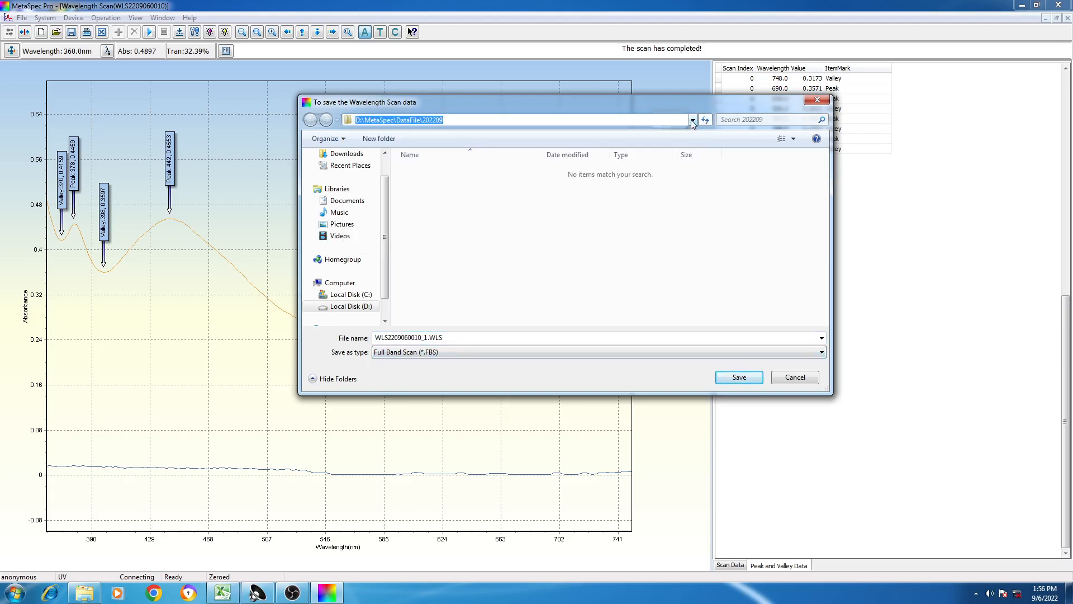
click(353, 309)
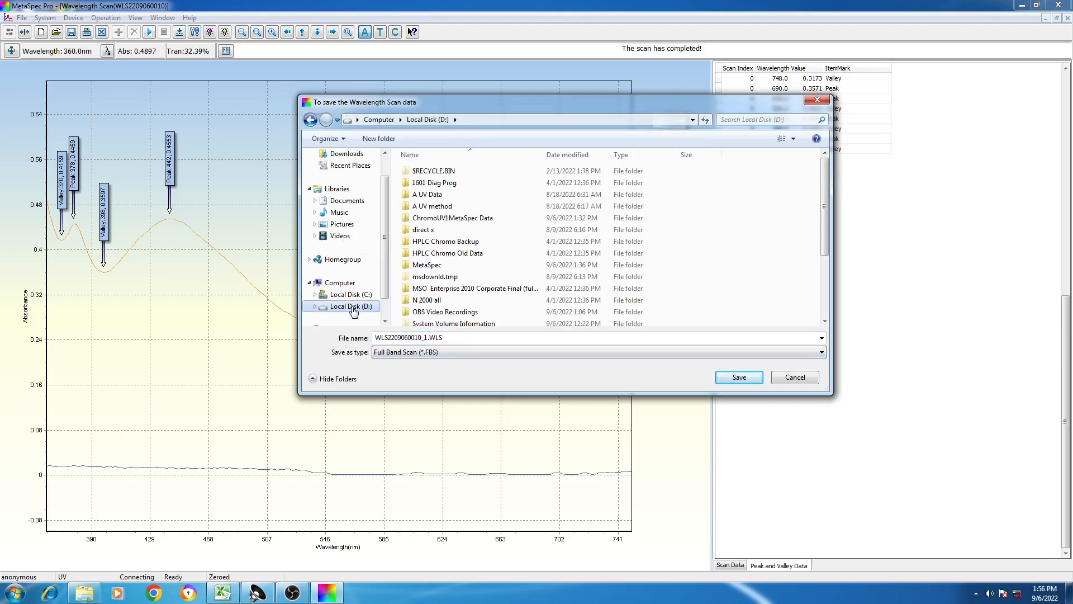
click(457, 219)
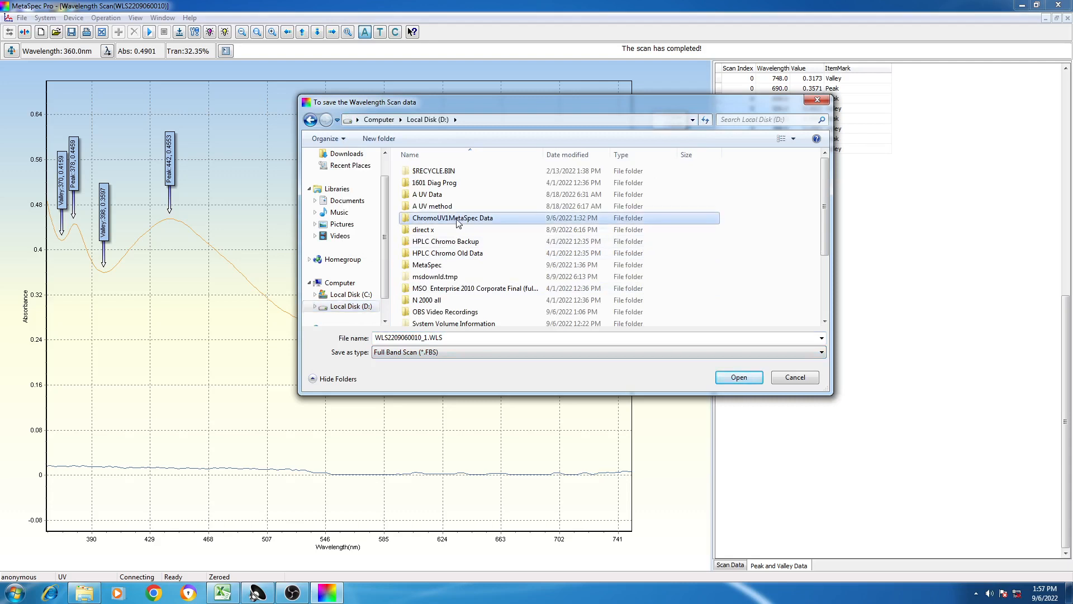
click(739, 378)
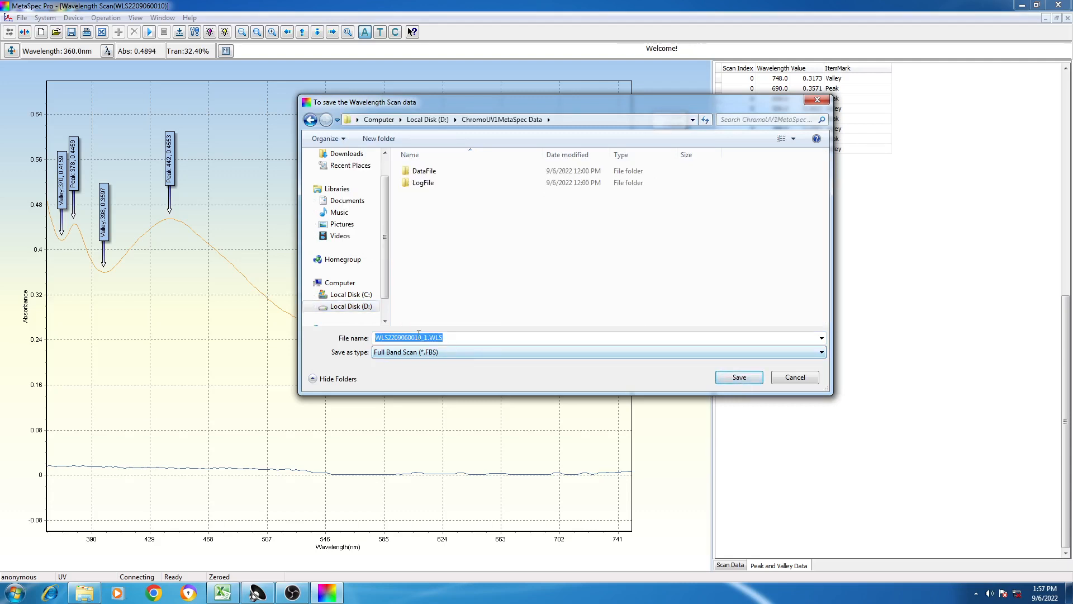
- Name the scan file 220906GGF750350A.WLS and save it
click(389, 338)
key(BackSpace)
key(BackSpace)
key(BackSpace)
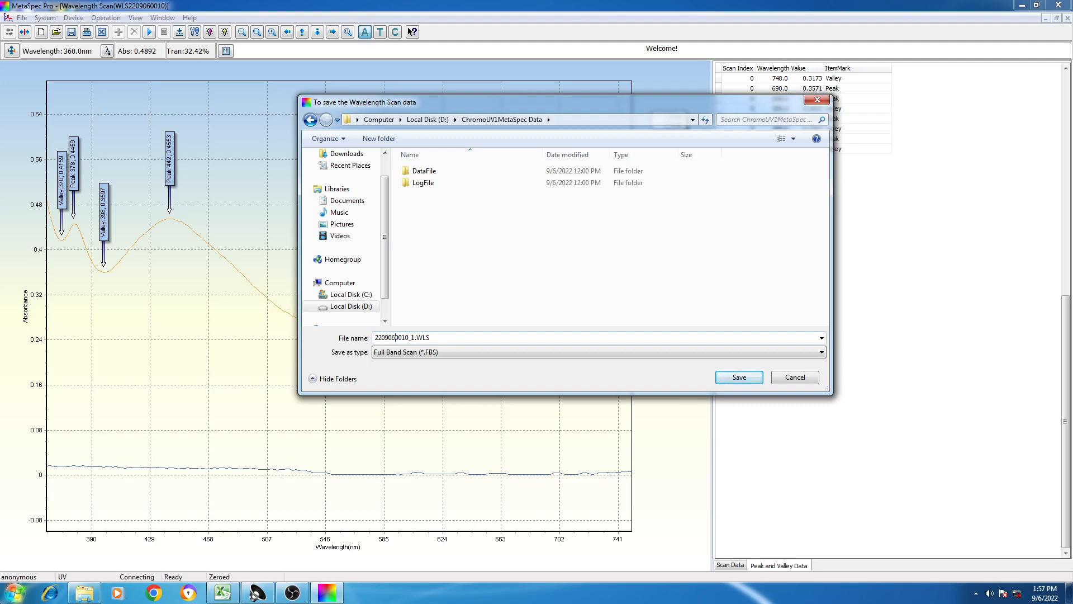
key(Delete)
key(Delete)
key(Delete)
key(Delete)
key(Delete)
key(Delete)
text(GG)
text(F)
text(70)
text(50)
text(3)
text(5)
text(0)
text(A)
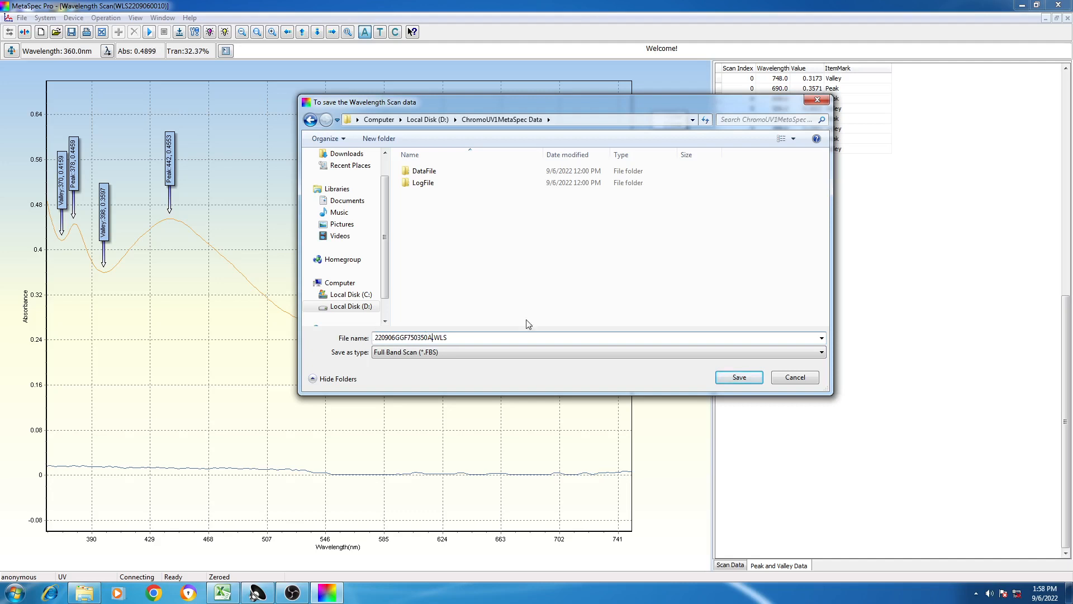
click(737, 379)
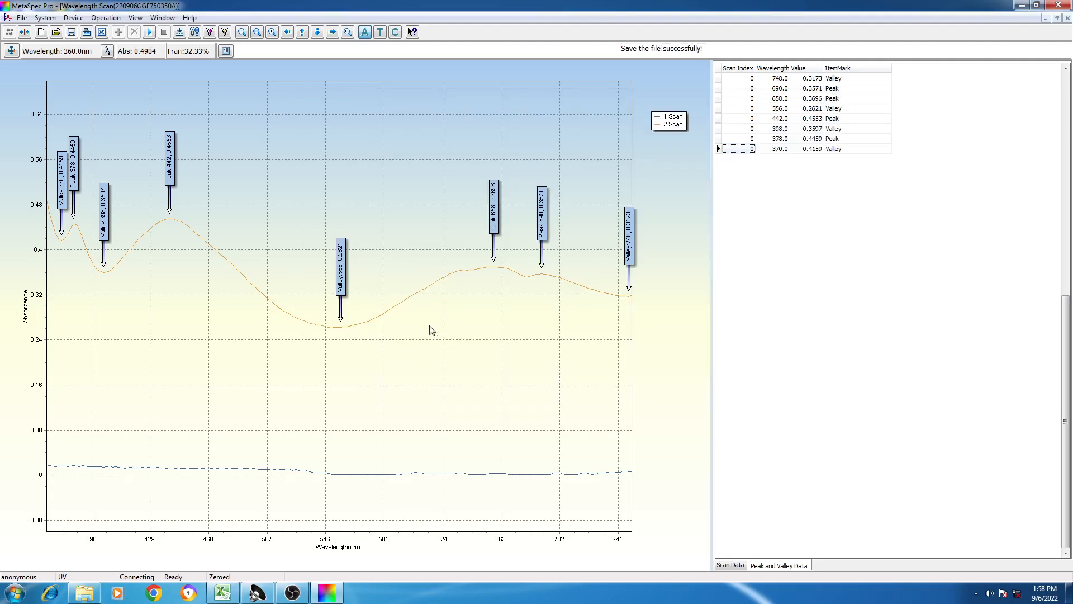
- Preview the printed Wavelength Scan Report, look through its chart and data pages, and close the preview
right_click(809, 240)
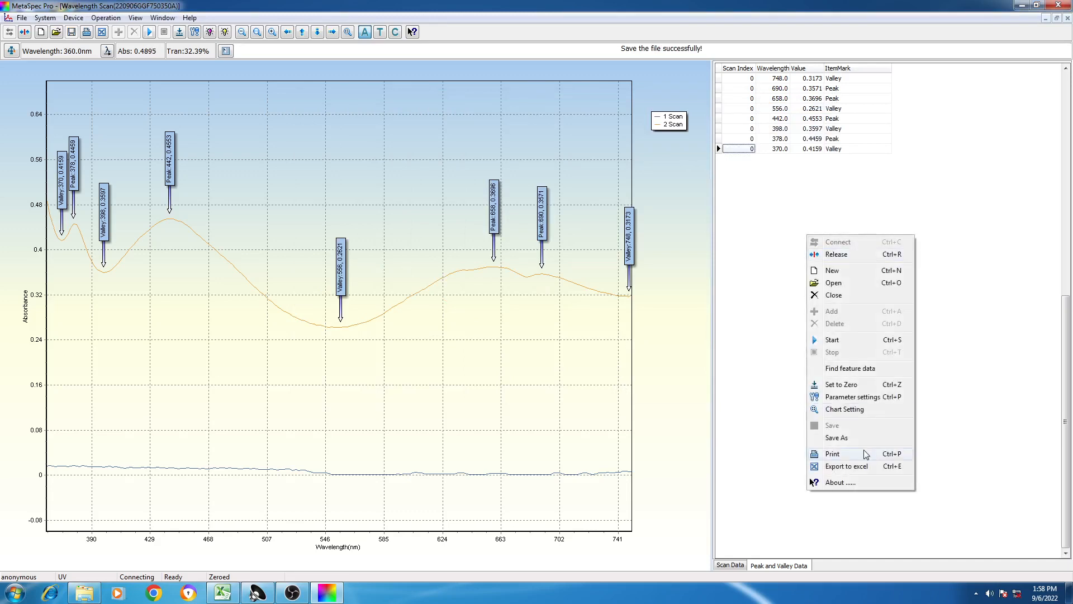
click(850, 454)
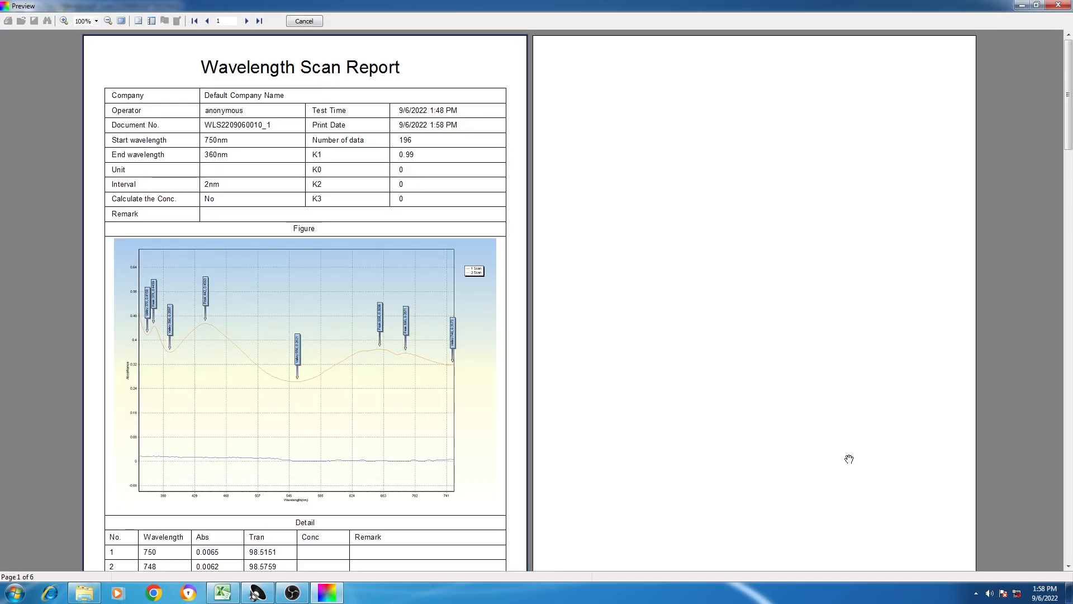
scroll(736, 372, down, 1)
scroll(736, 371, up, 1)
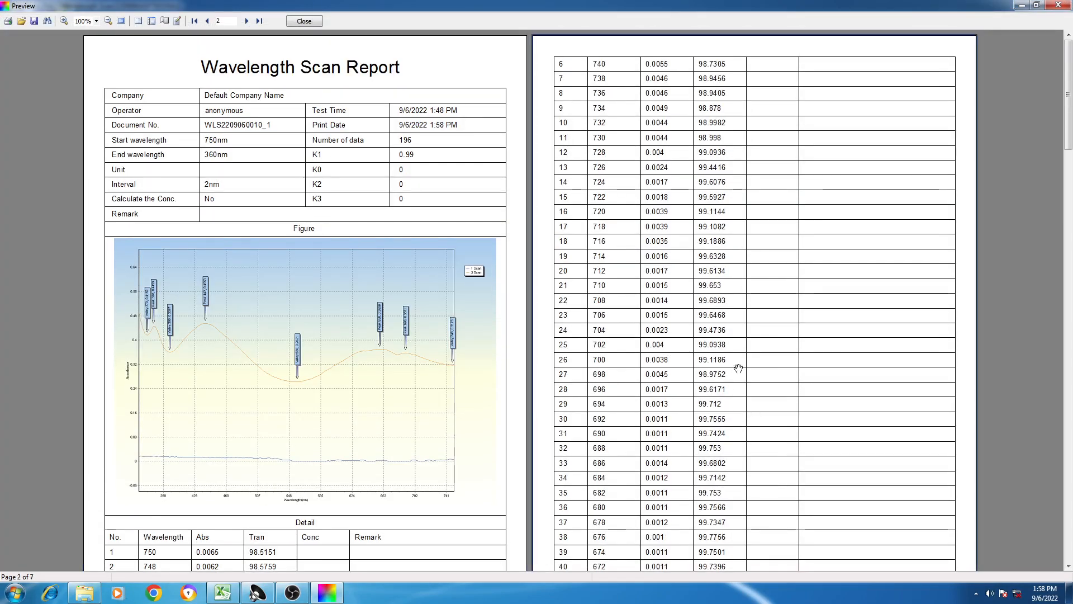
scroll(738, 368, down, 1)
scroll(741, 362, up, 1)
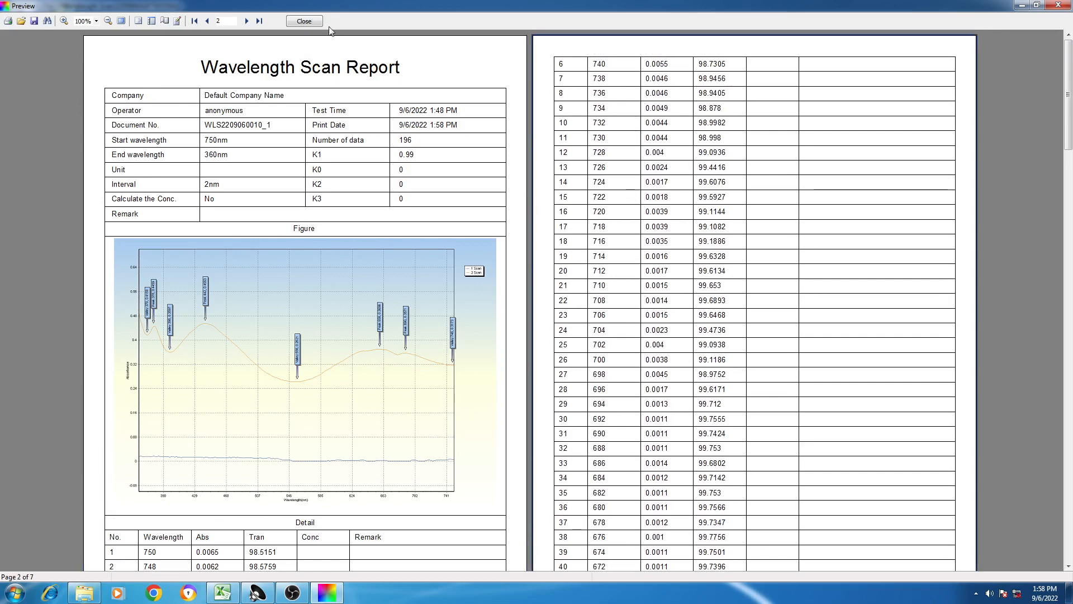
click(304, 21)
- Turn off Print Data in the wavelength scan parameters and confirm the settings
right_click(874, 279)
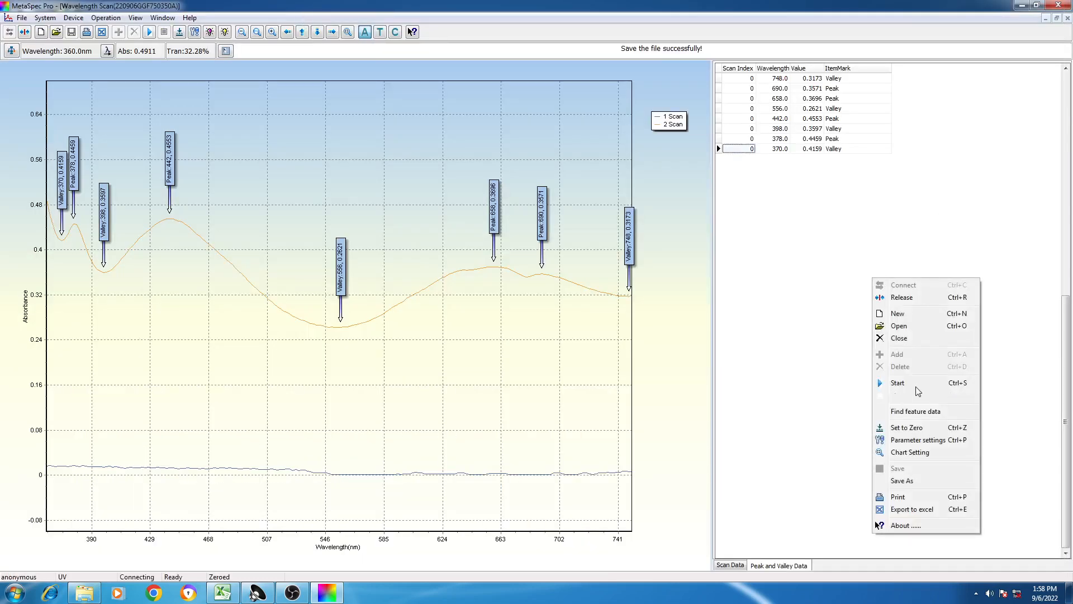
click(916, 440)
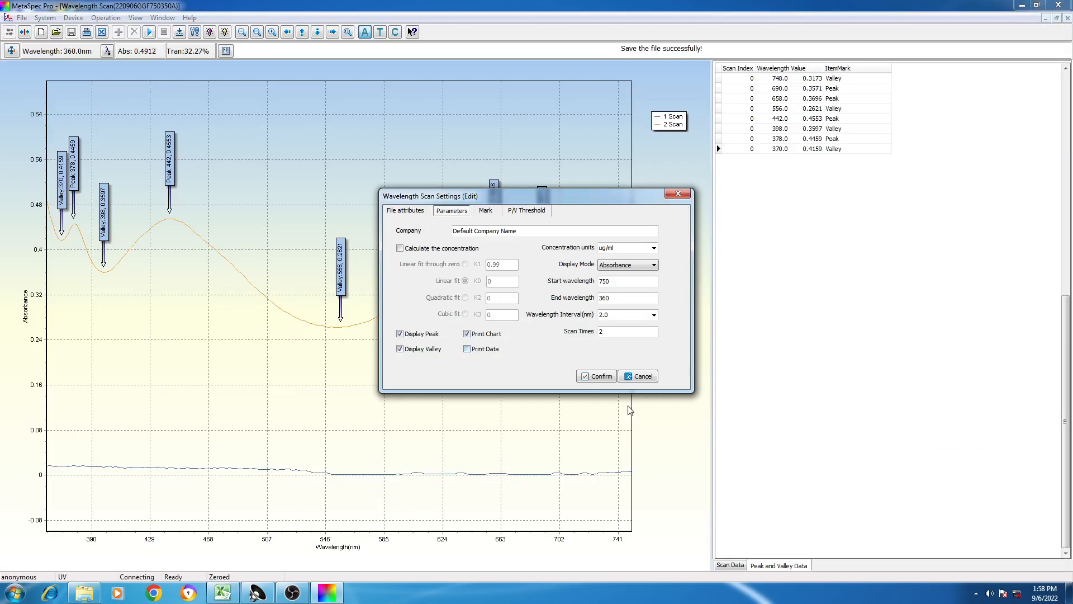
click(600, 376)
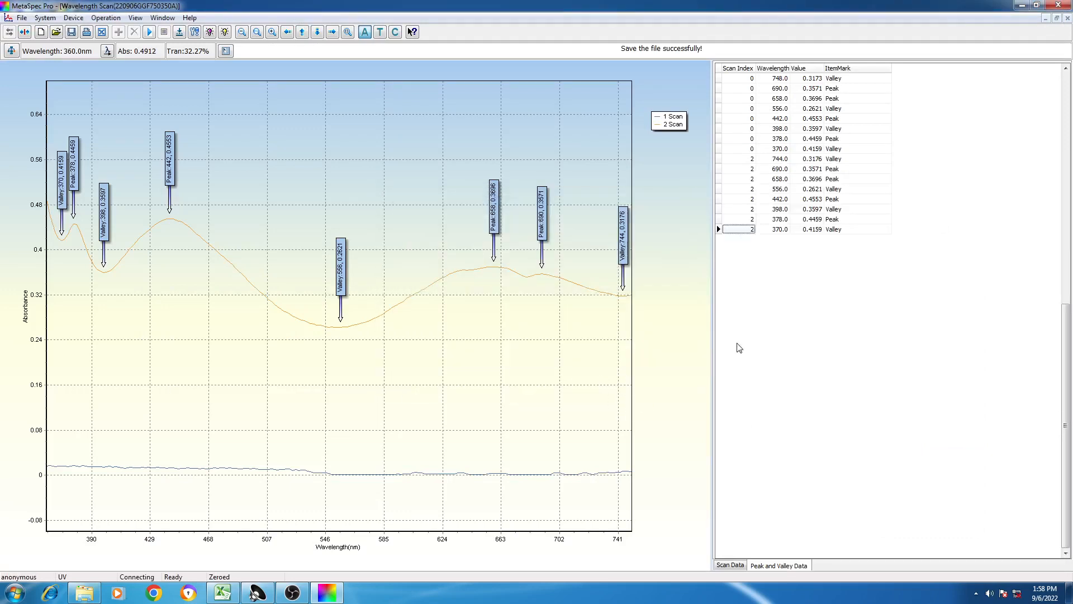
- Preview the Wavelength Scan Report again to check its layout with the data table excluded, and close the preview
right_click(770, 309)
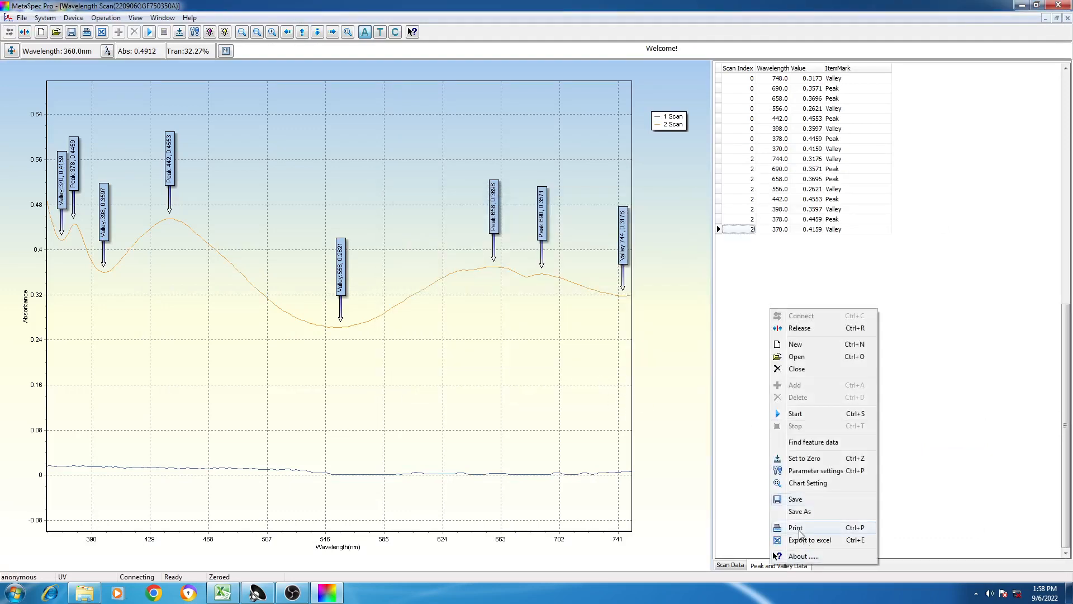
click(799, 528)
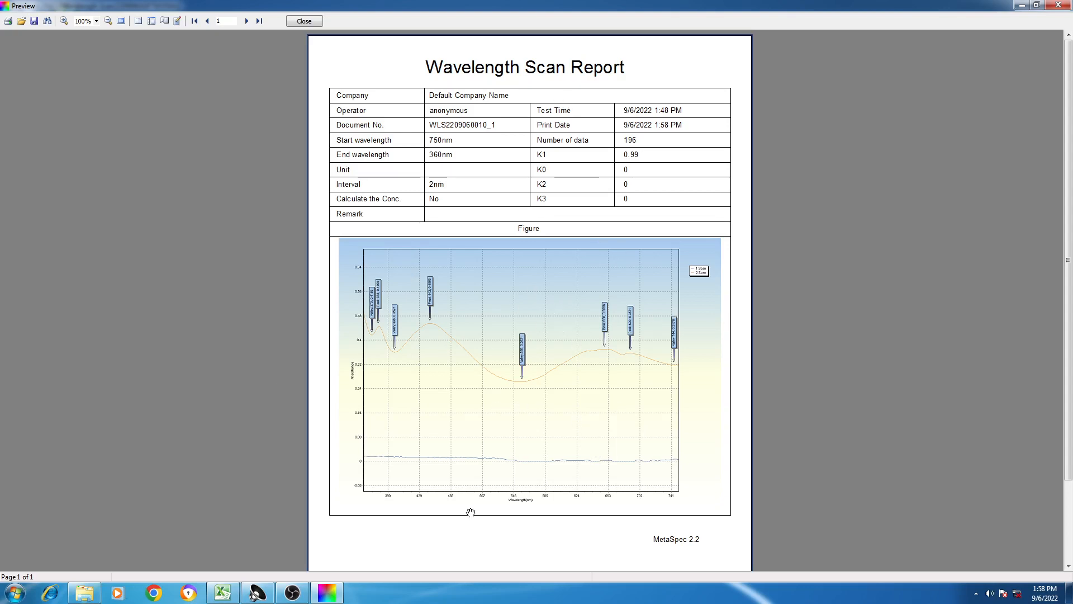
click(310, 22)
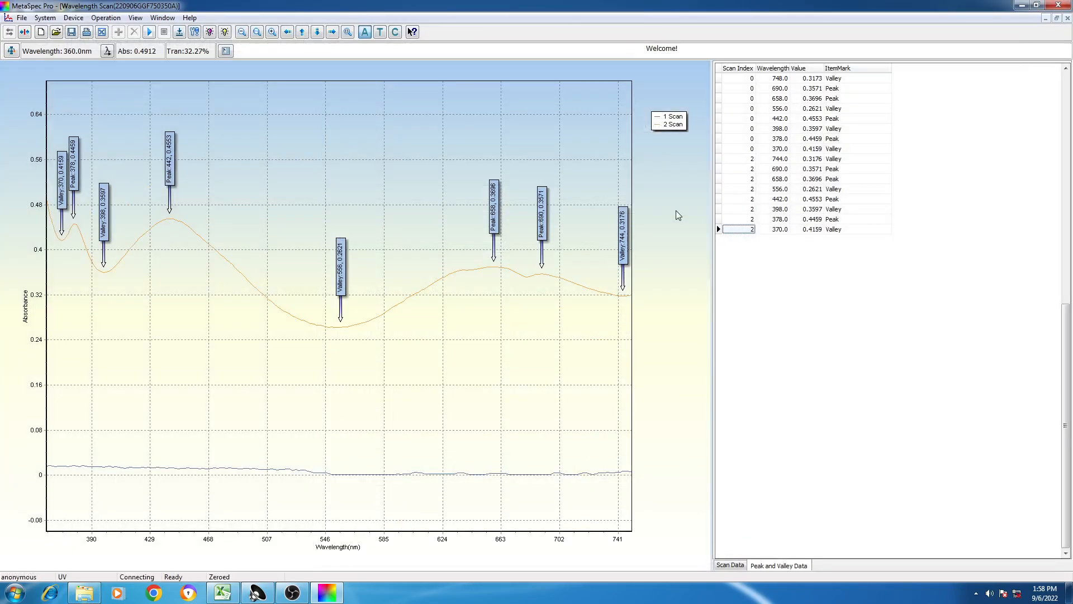
click(292, 593)
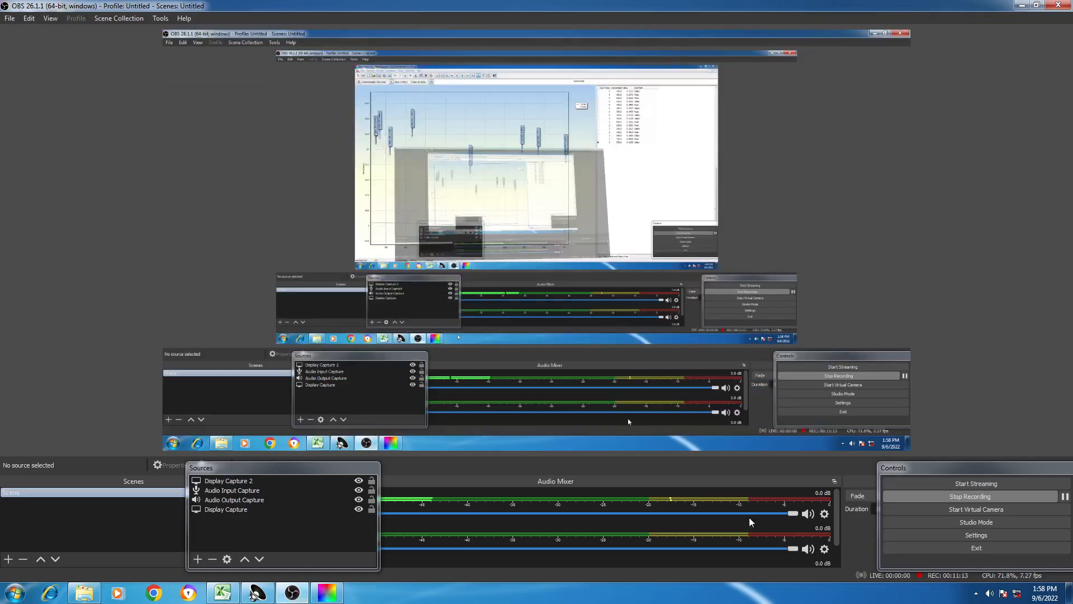
click(940, 494)
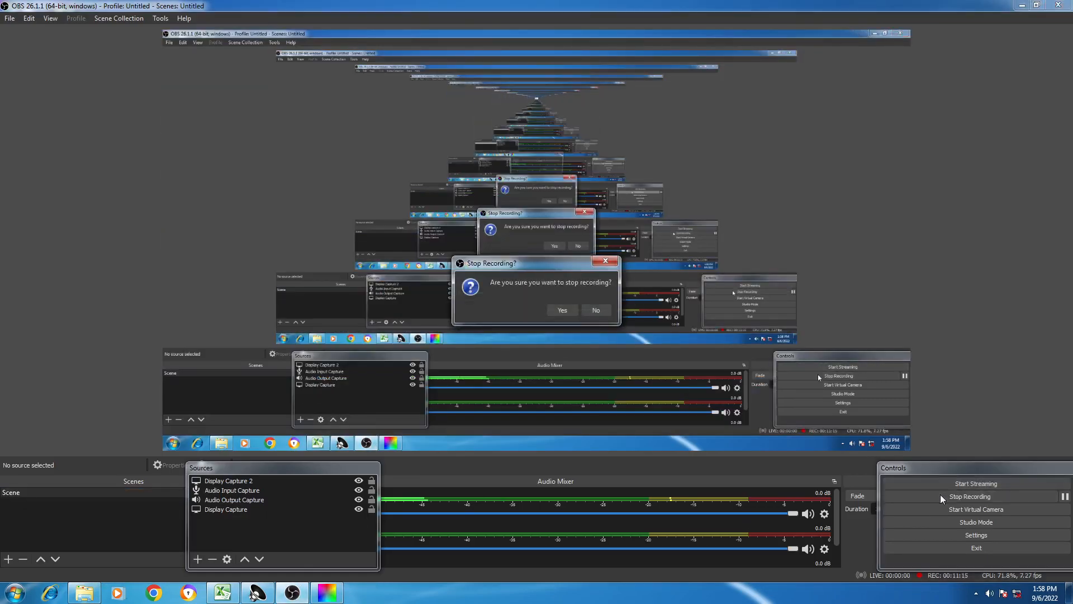